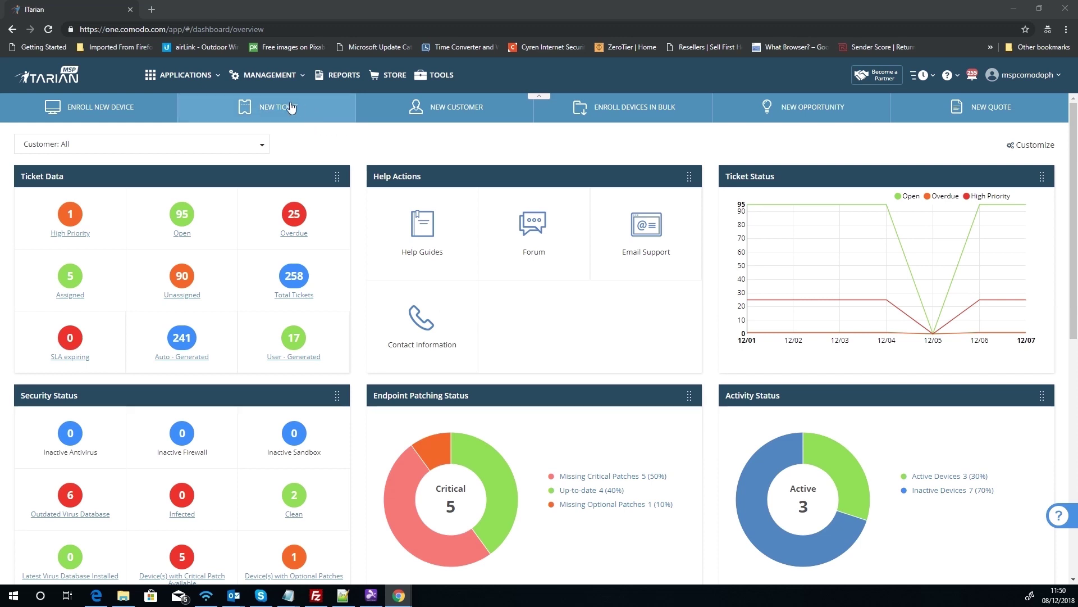
Step: From the Applications list, open Endpoint Manager's remote monitoring (RMM) section
click(198, 76)
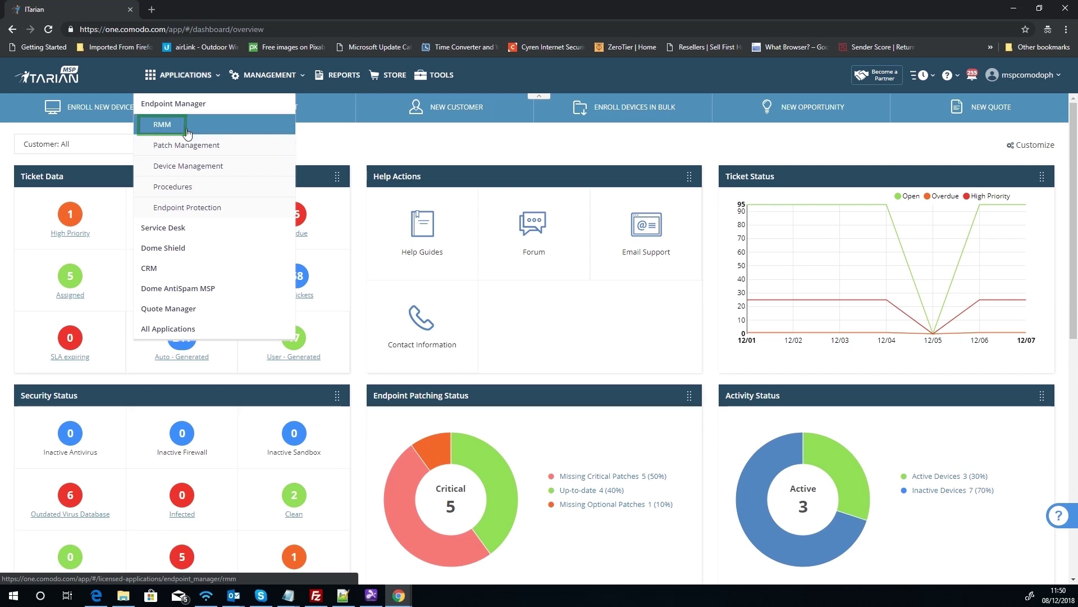
click(188, 133)
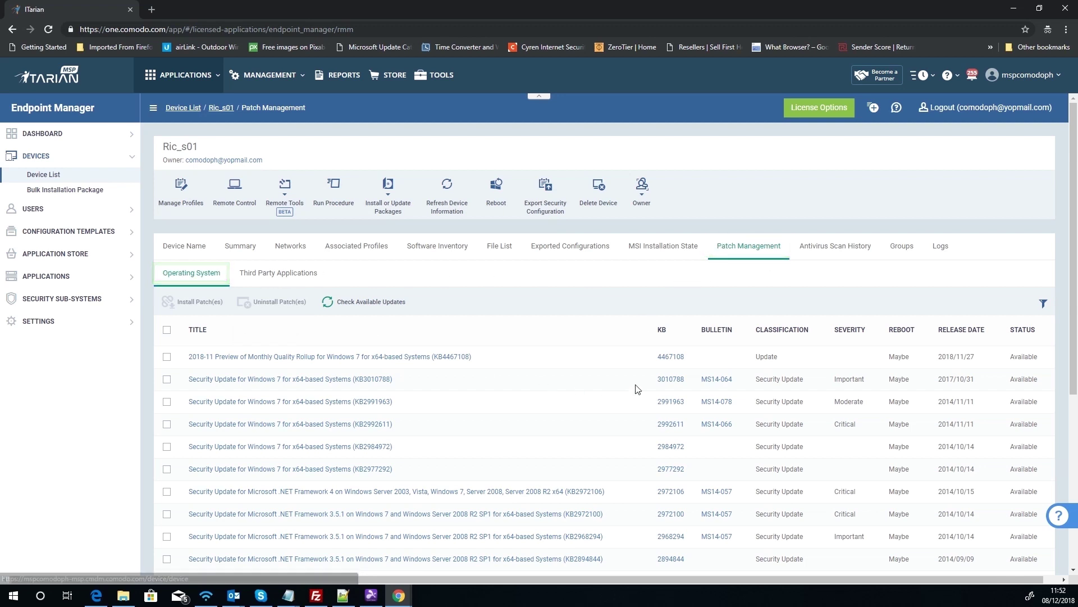
scroll(854, 397, down, 1)
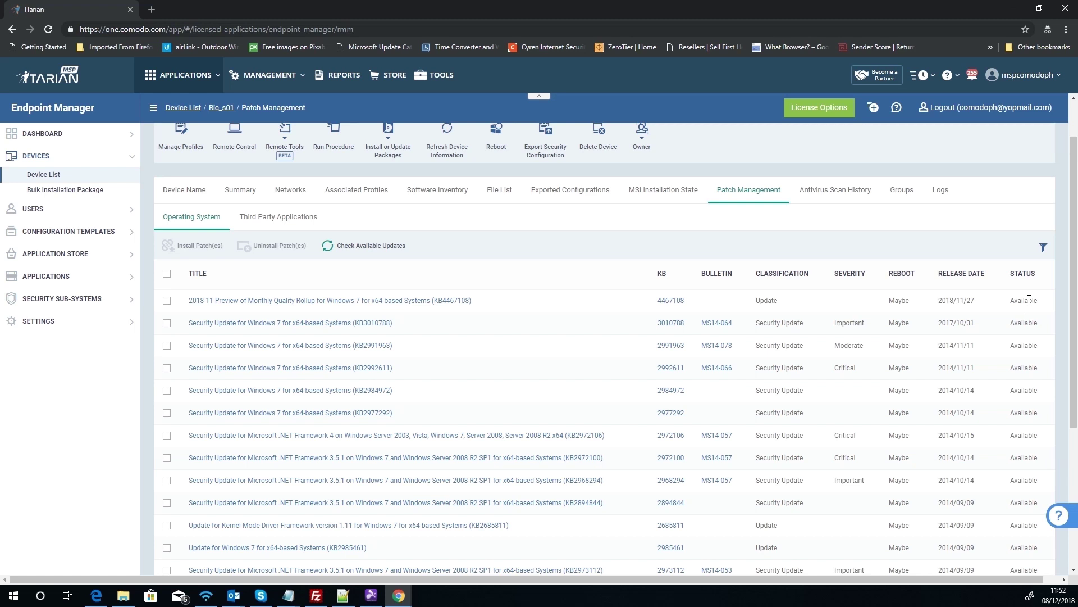
scroll(1029, 299, down, 4)
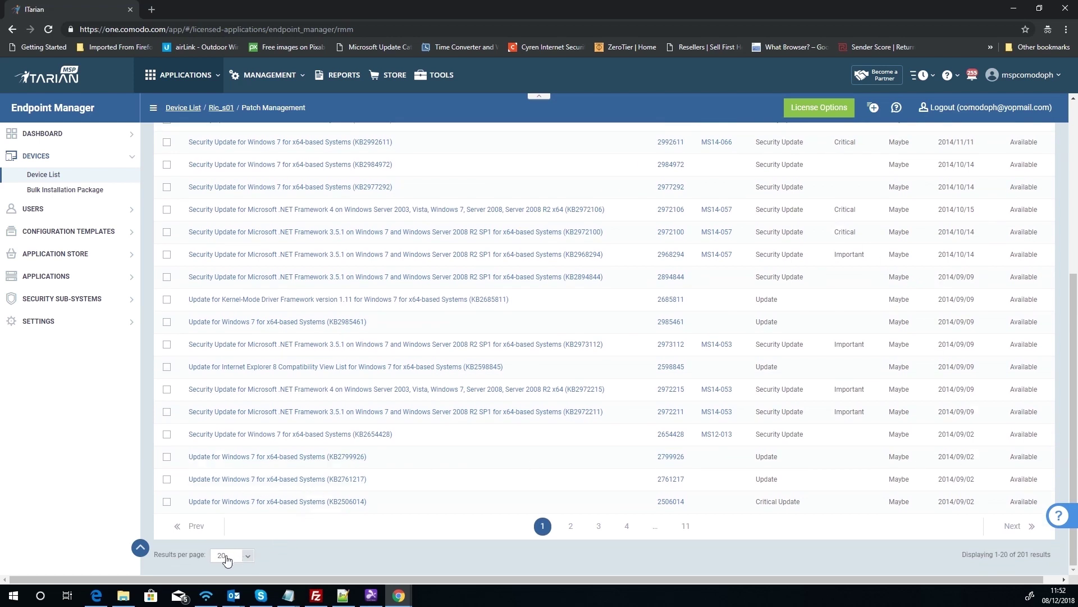
click(248, 556)
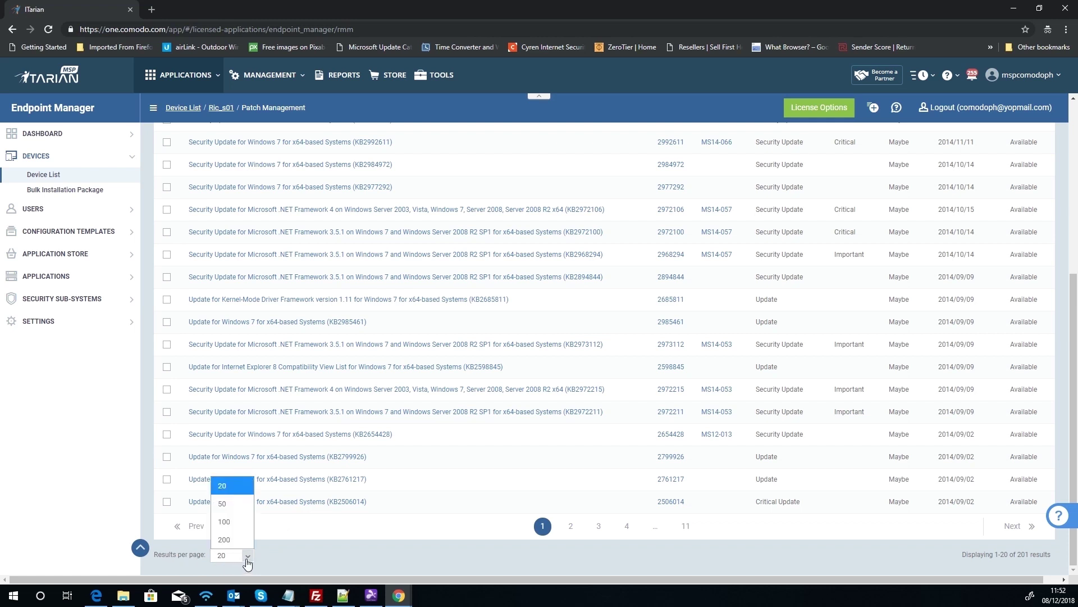
click(277, 549)
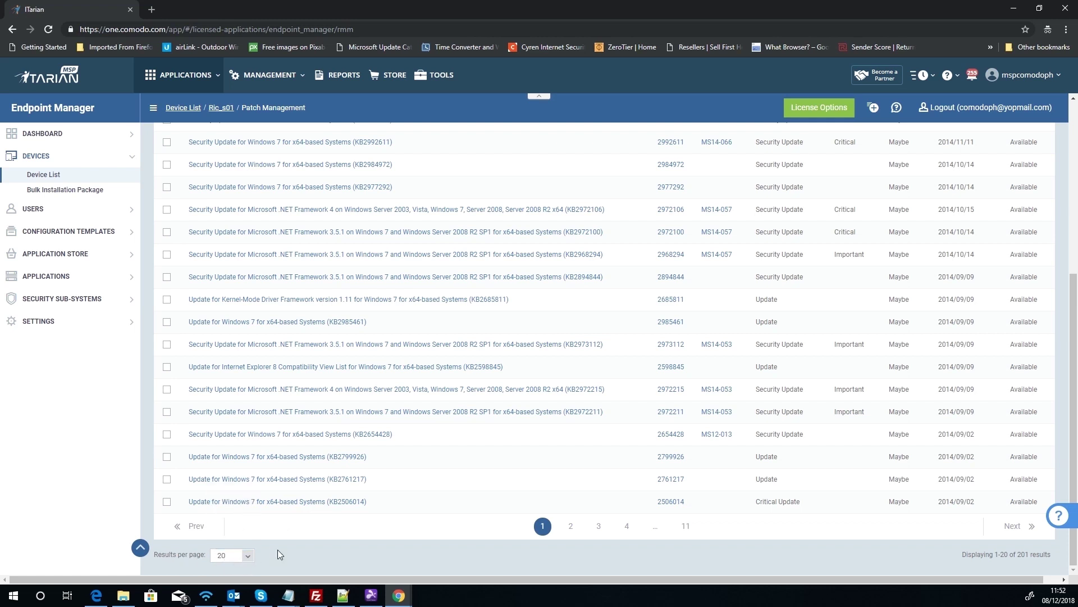
scroll(1006, 483, up, 3)
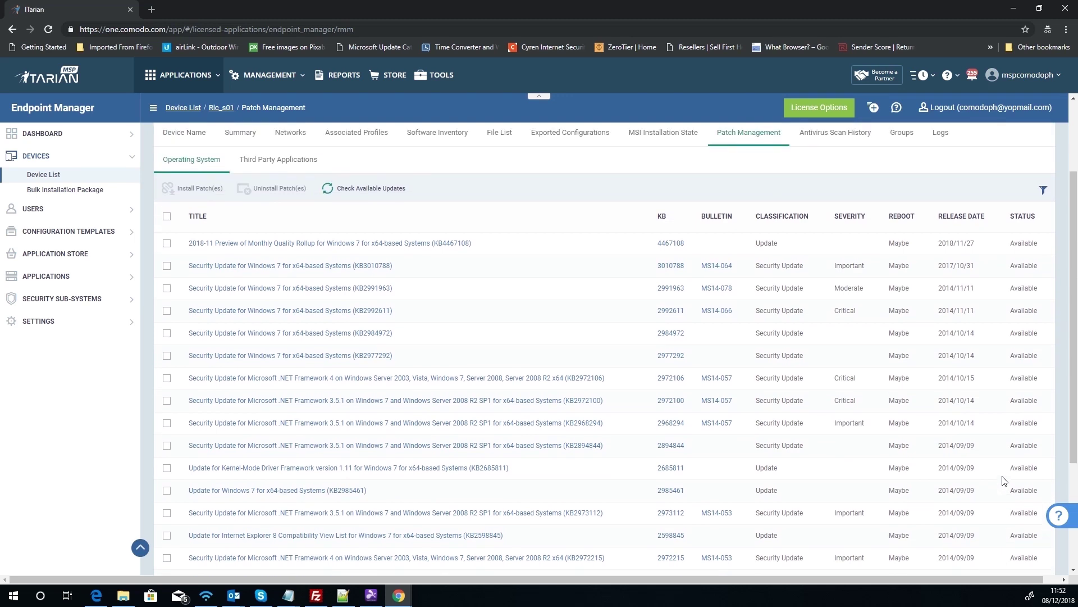
click(1047, 193)
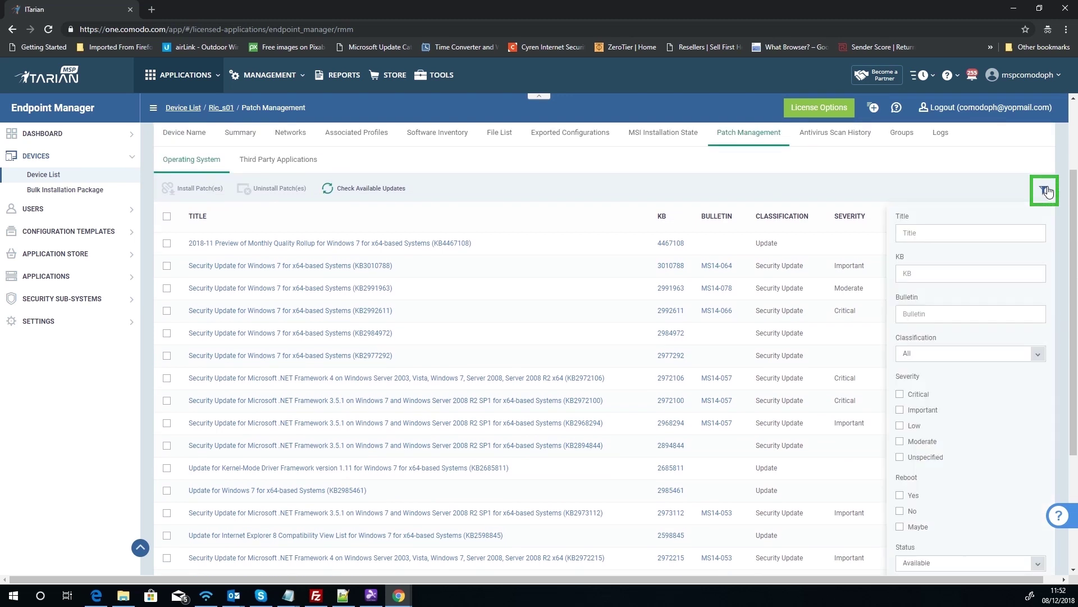
scroll(1026, 286, down, 2)
scroll(1026, 286, down, 2)
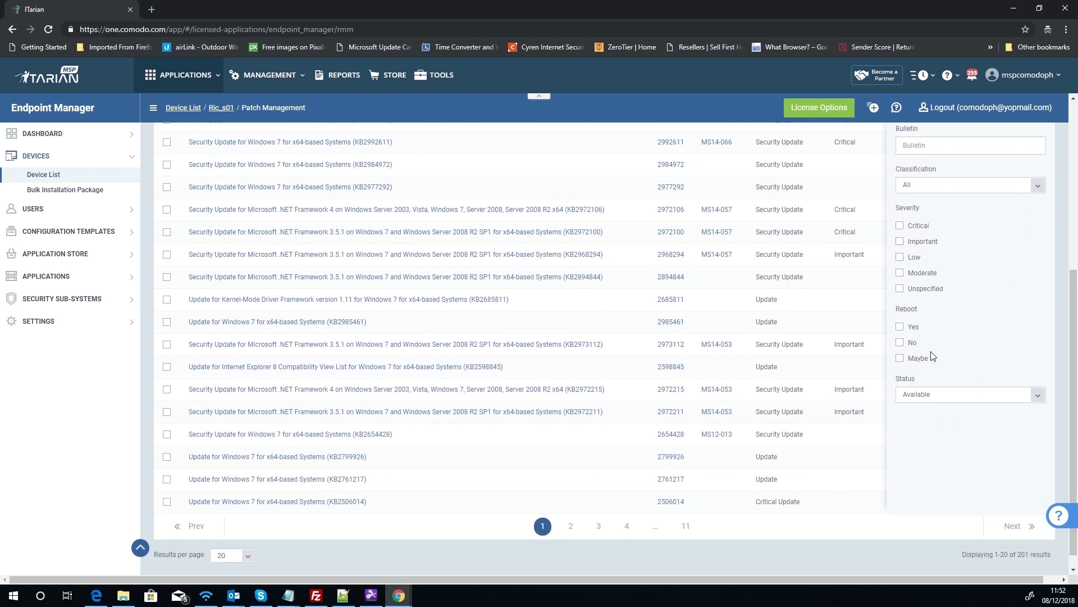
scroll(920, 318, up, 1)
scroll(916, 272, up, 1)
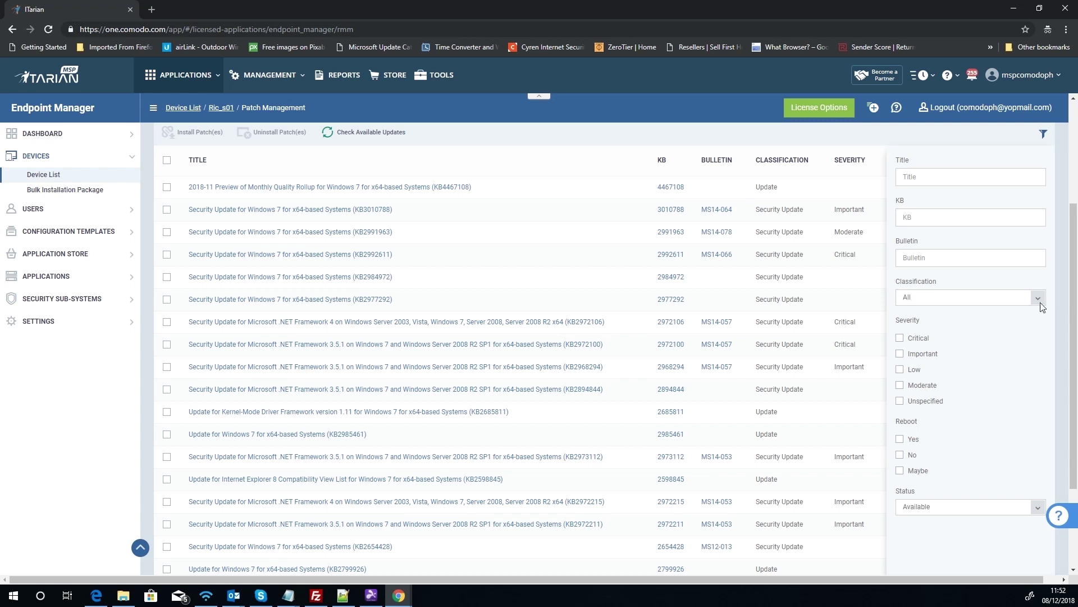
click(1043, 135)
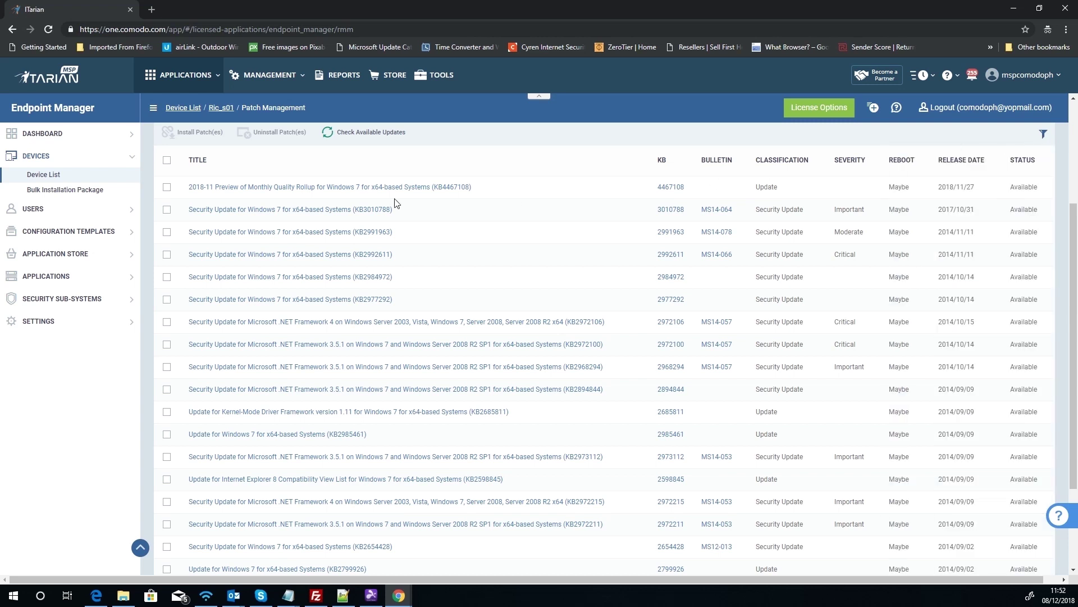
Step: Select all patches, clear them, then tick KB4467108, KB2991963, KB2992611 and KB2984972
scroll(385, 216, up, 2)
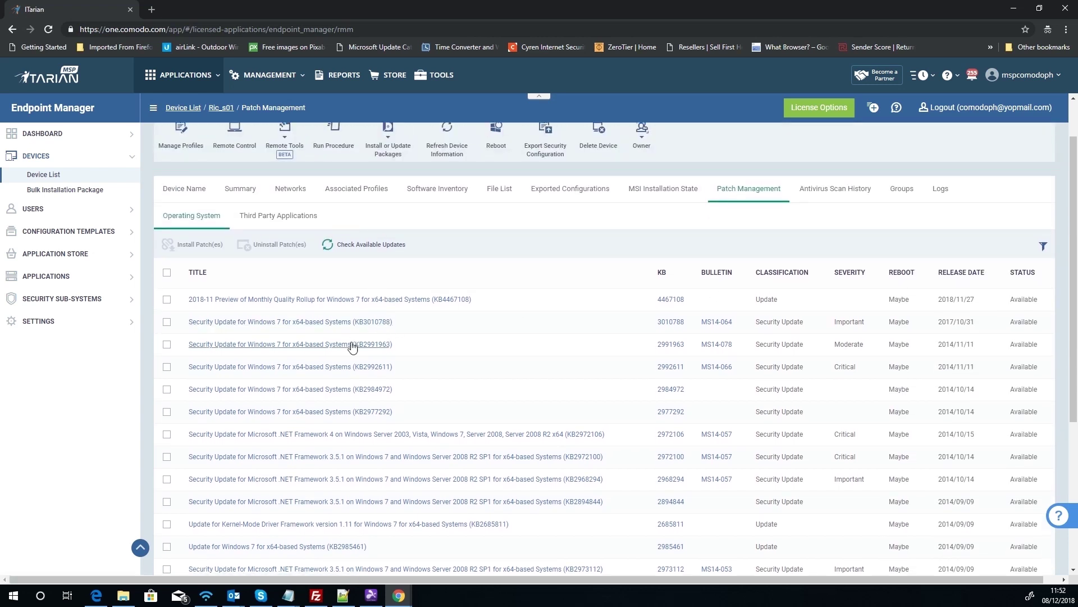
click(167, 273)
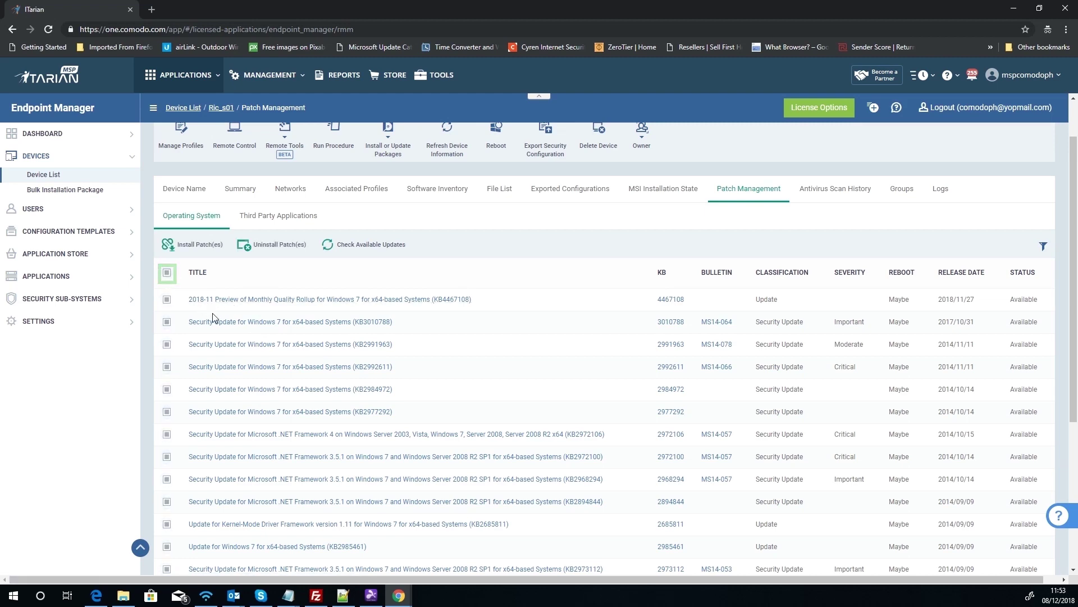
scroll(212, 313, down, 4)
scroll(194, 351, up, 5)
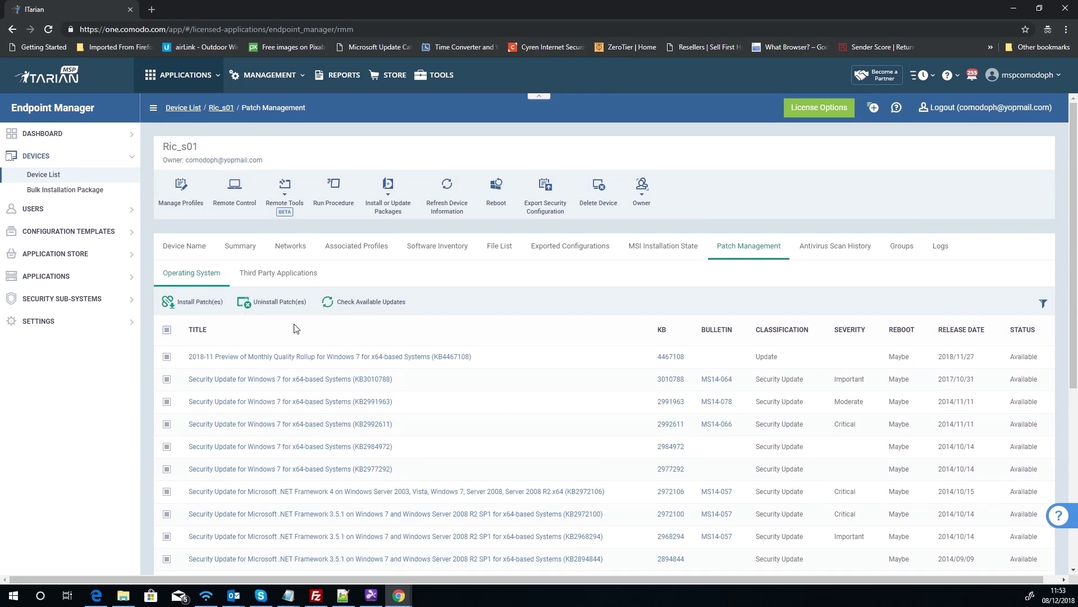
click(168, 330)
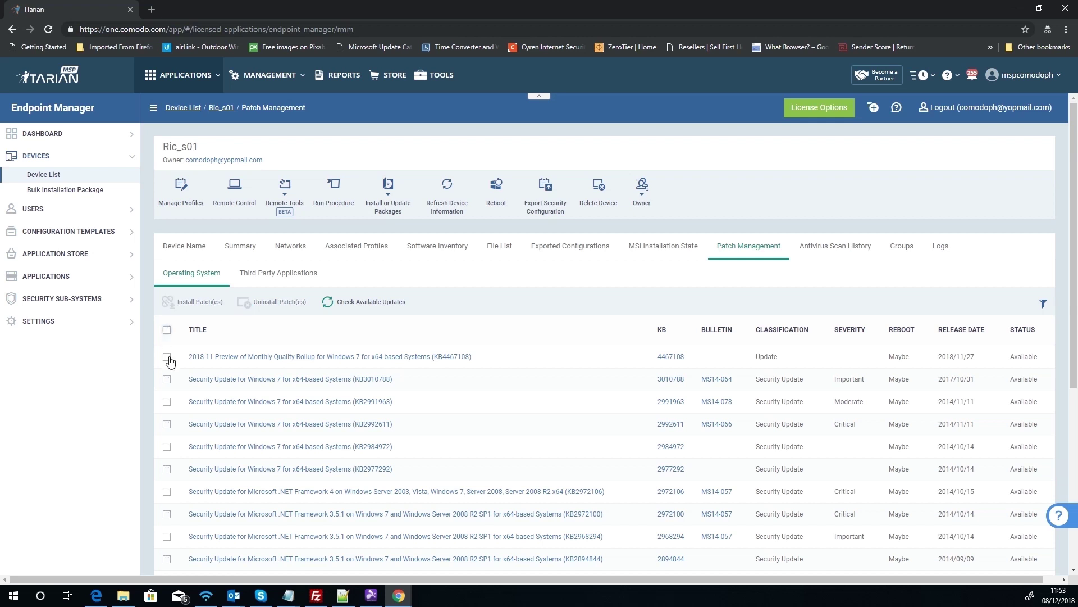
click(167, 357)
click(166, 402)
click(166, 425)
click(167, 446)
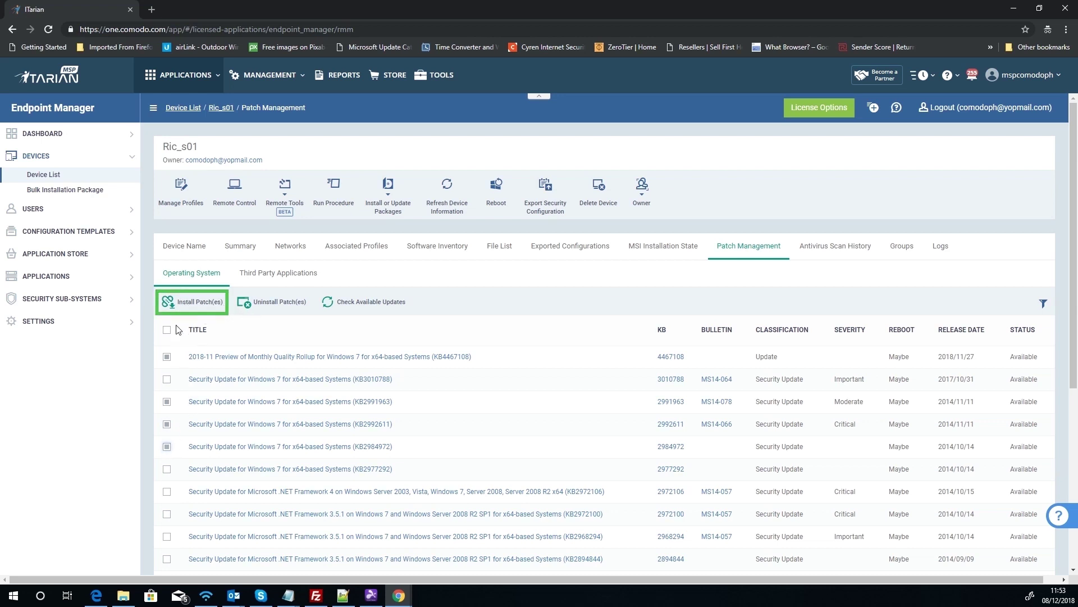
Step: Change the patch list to show 200 results per page
scroll(217, 332, down, 5)
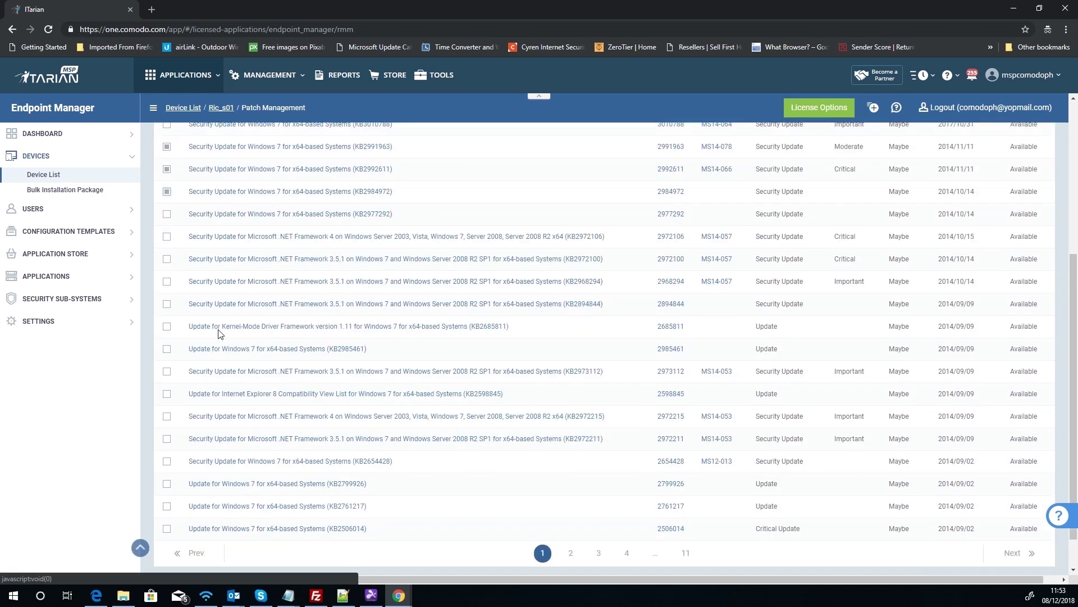
scroll(219, 335, down, 1)
click(229, 540)
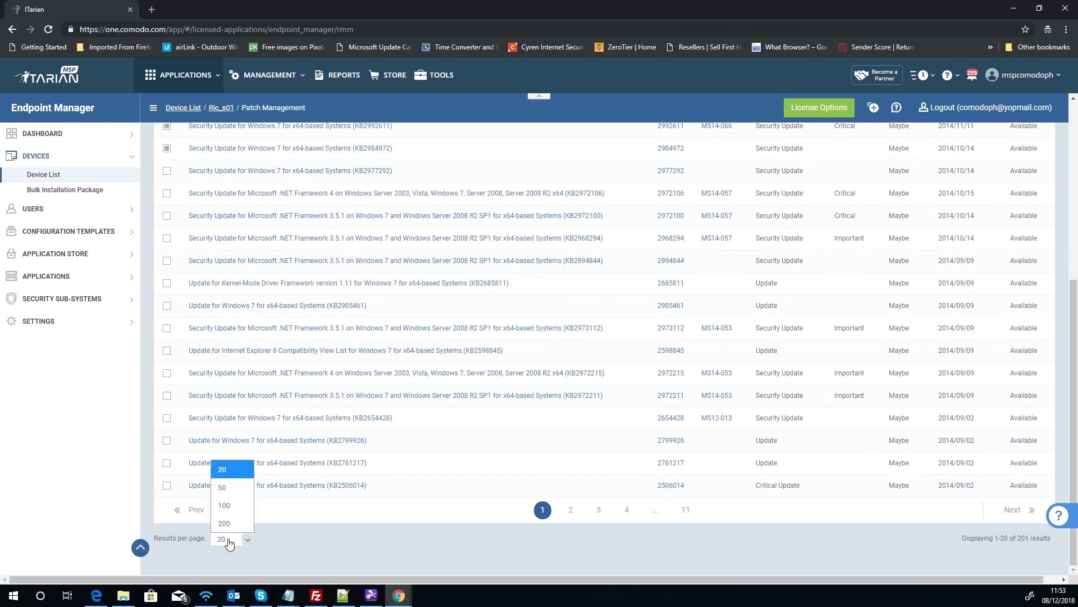
click(223, 523)
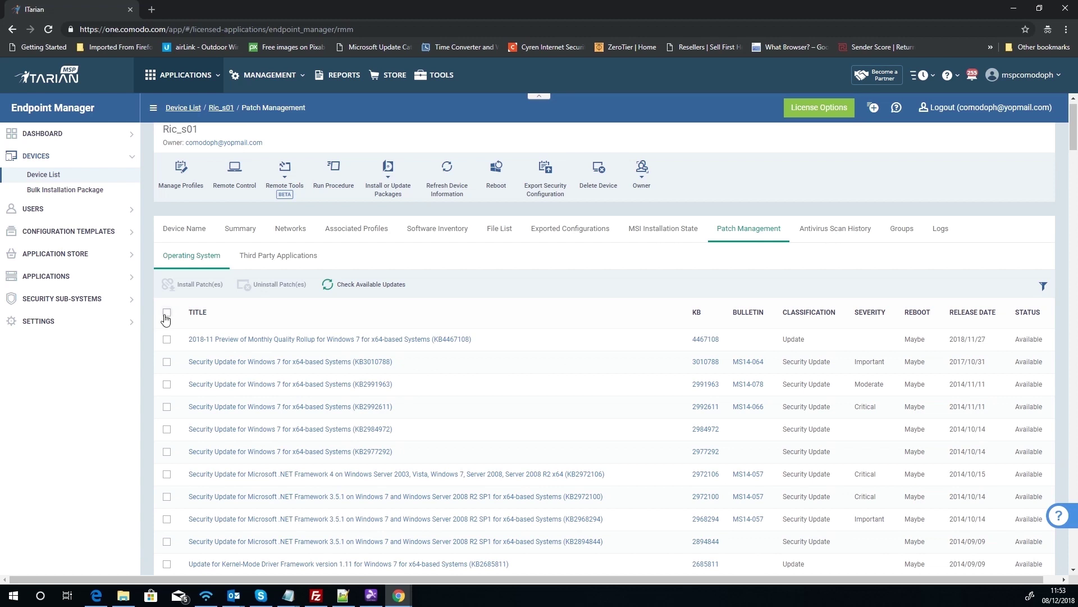
click(166, 315)
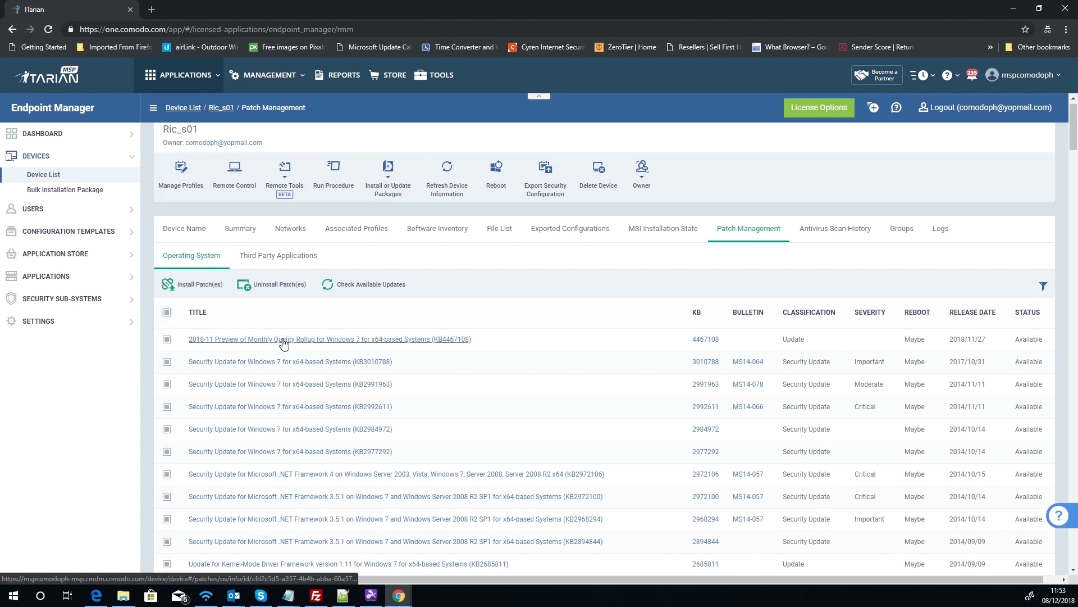
scroll(337, 351, down, 4)
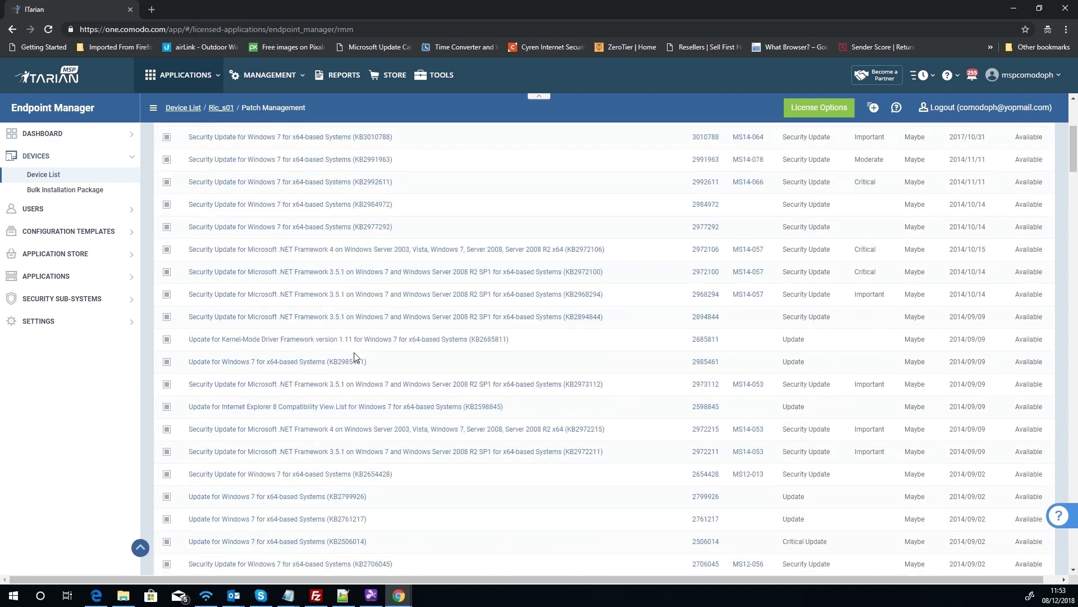
scroll(354, 357, down, 4)
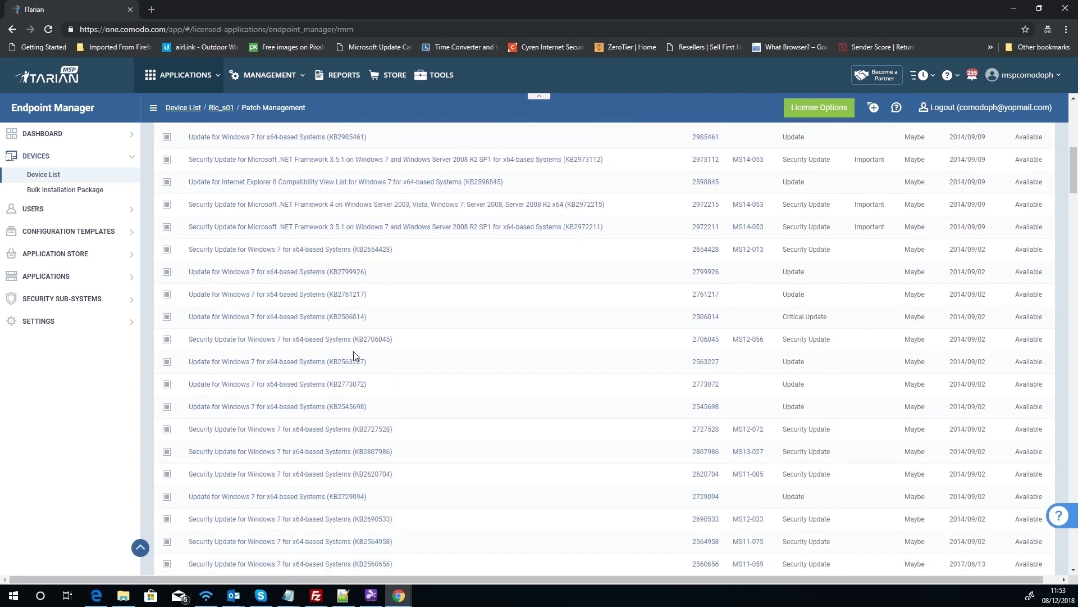
scroll(354, 357, down, 10)
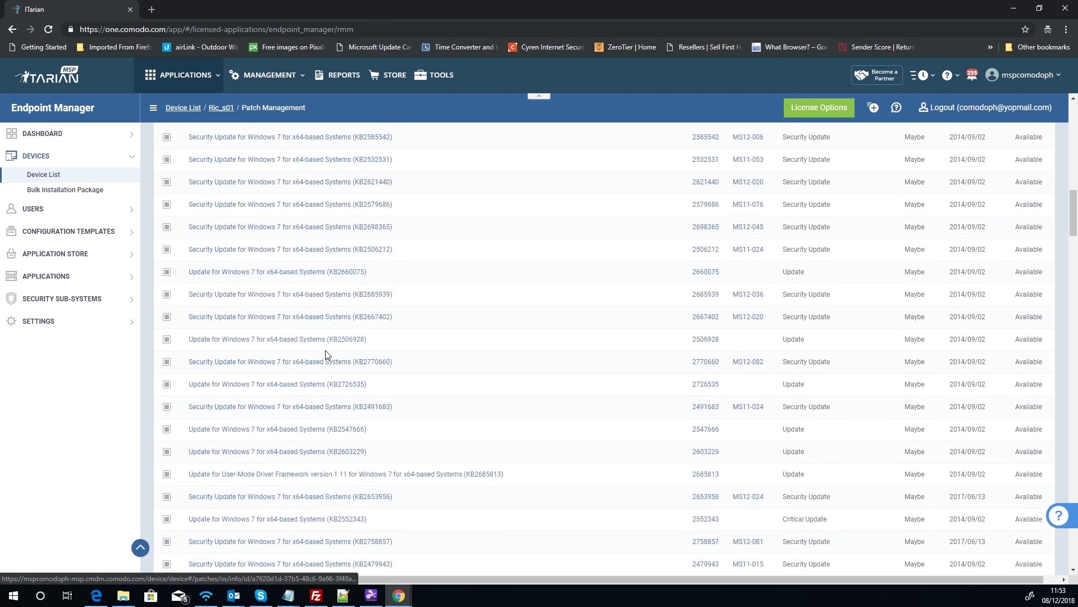
scroll(326, 353, down, 6)
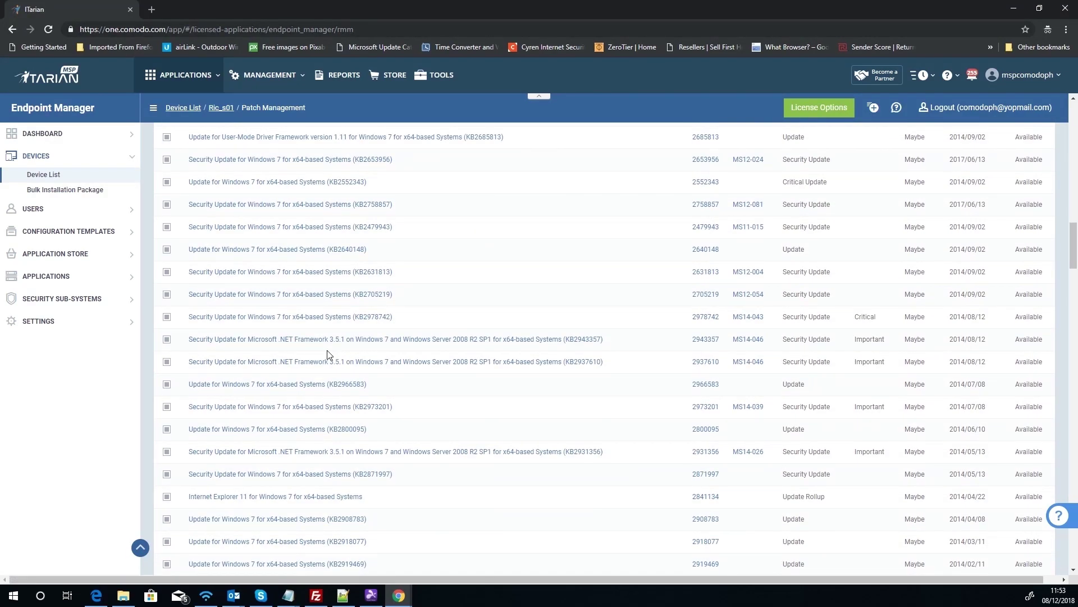
scroll(328, 355, down, 7)
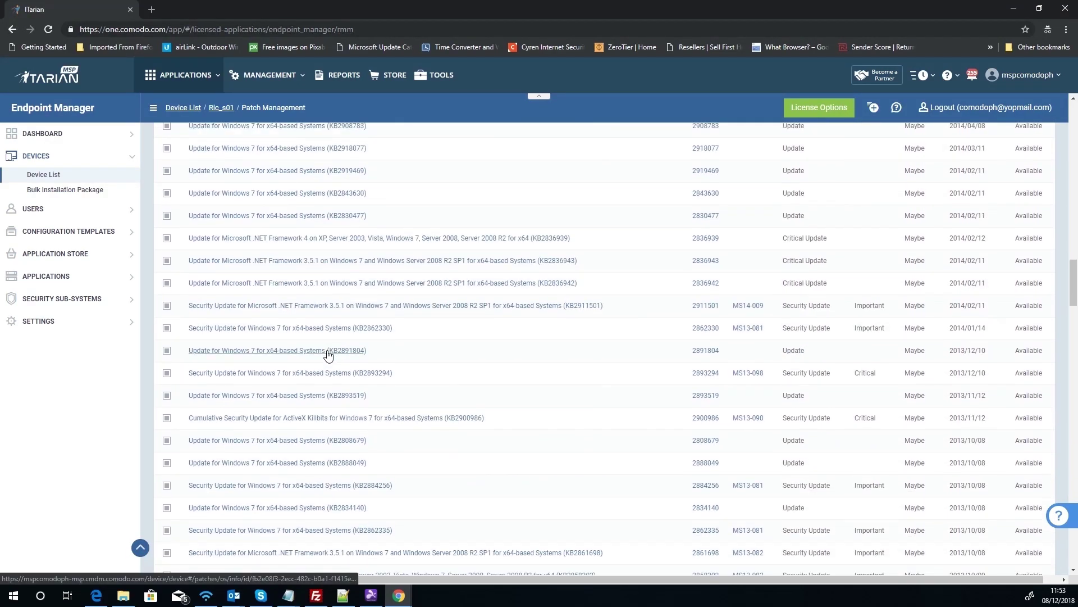
scroll(328, 355, down, 5)
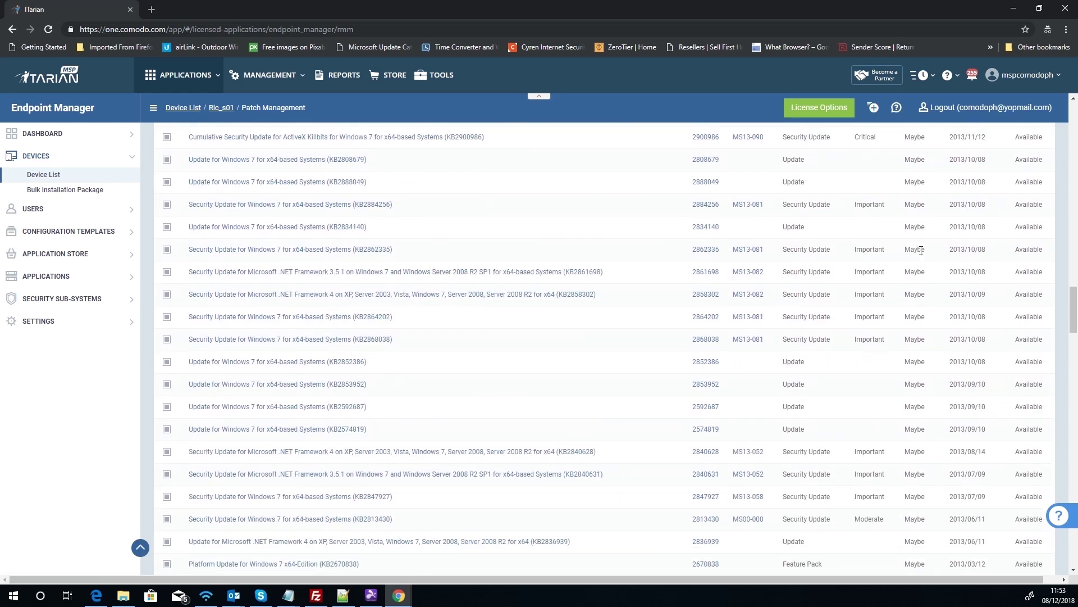
scroll(920, 253, down, 5)
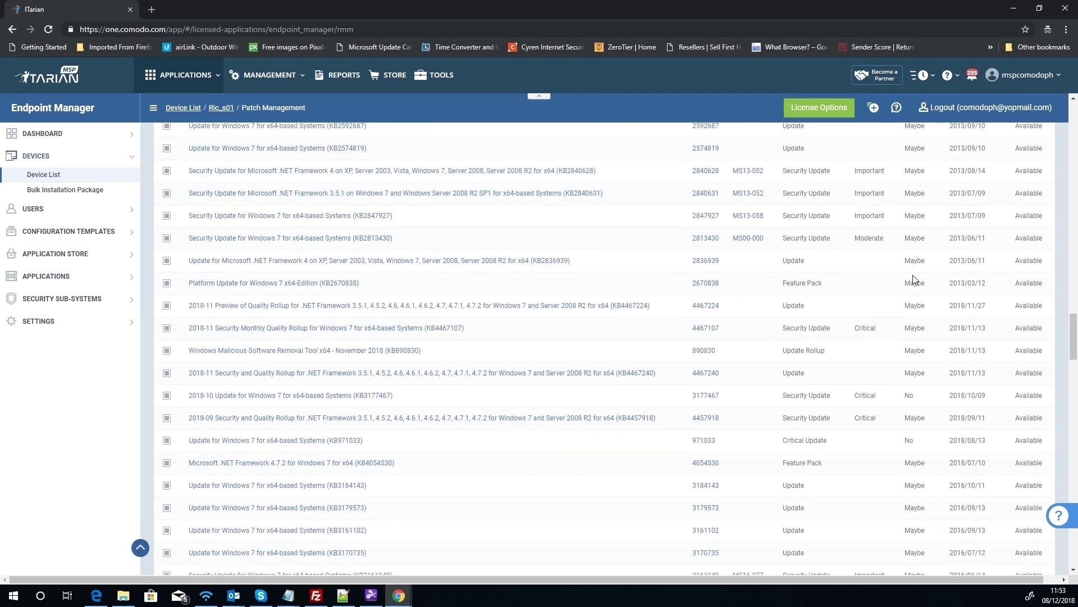
scroll(916, 280, down, 1)
drag(918, 335, 861, 340)
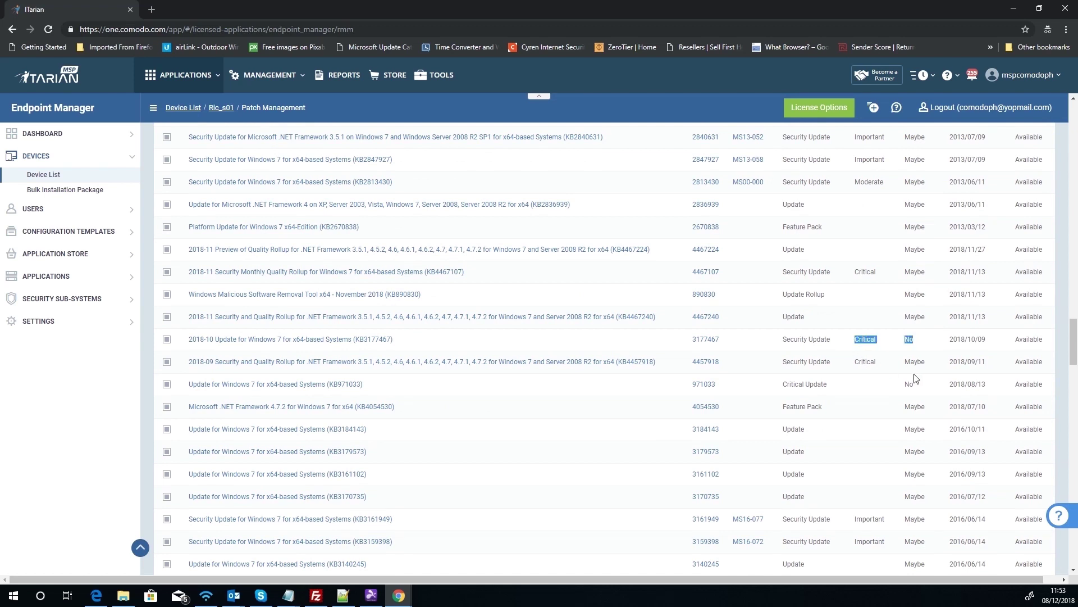
drag(923, 386, 841, 388)
scroll(884, 388, down, 3)
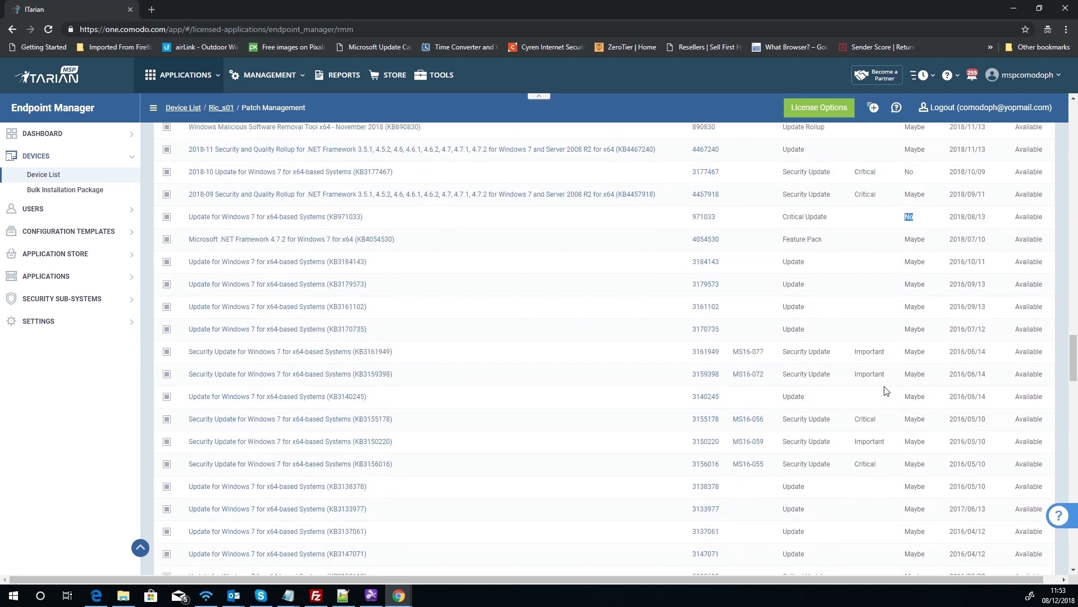
scroll(888, 390, down, 10)
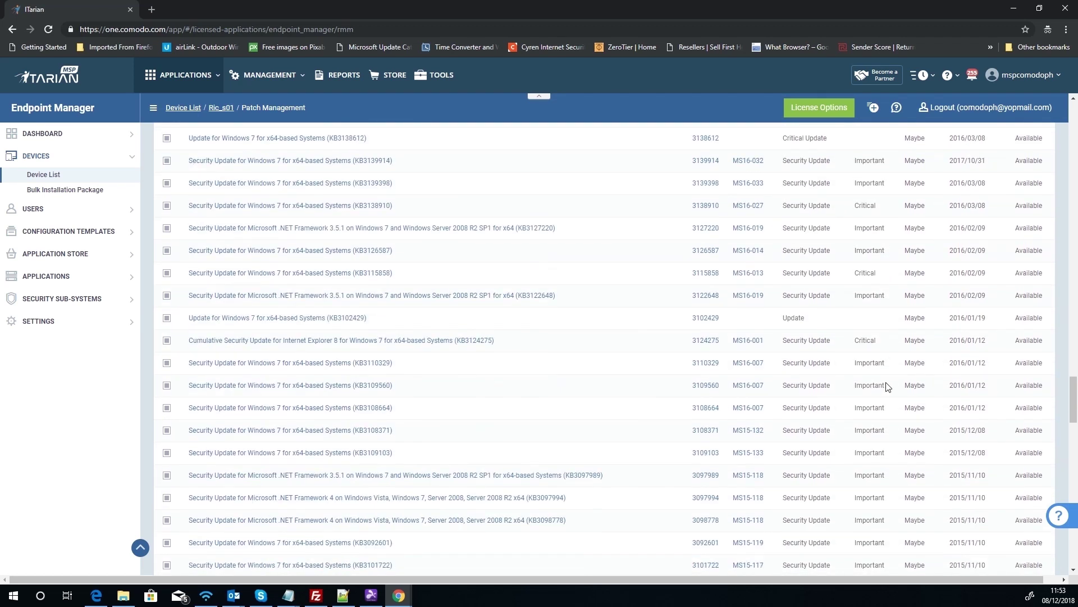
scroll(895, 389, down, 7)
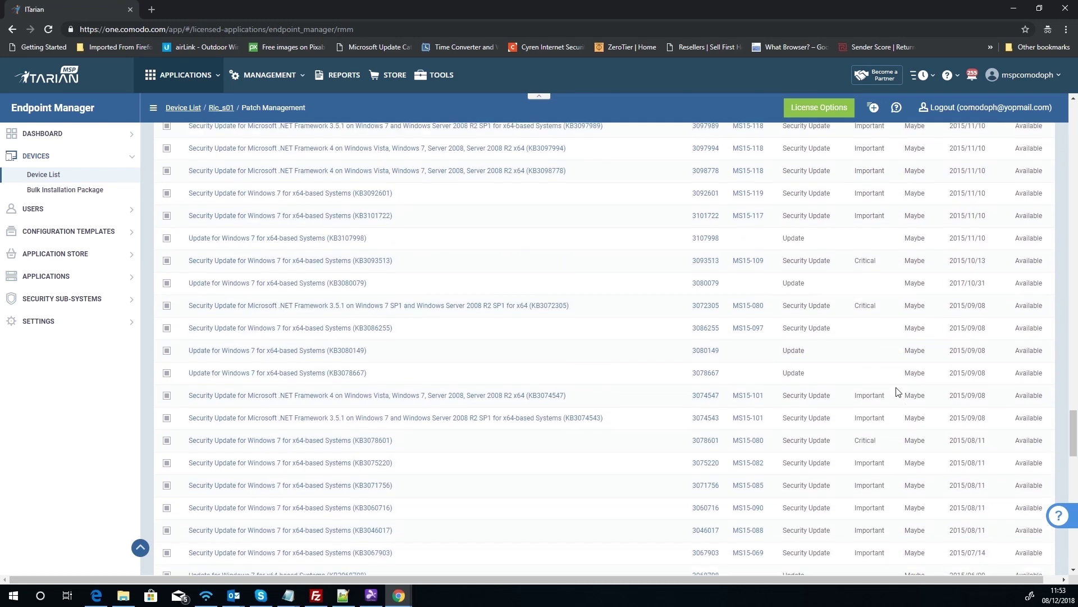
scroll(898, 391, down, 3)
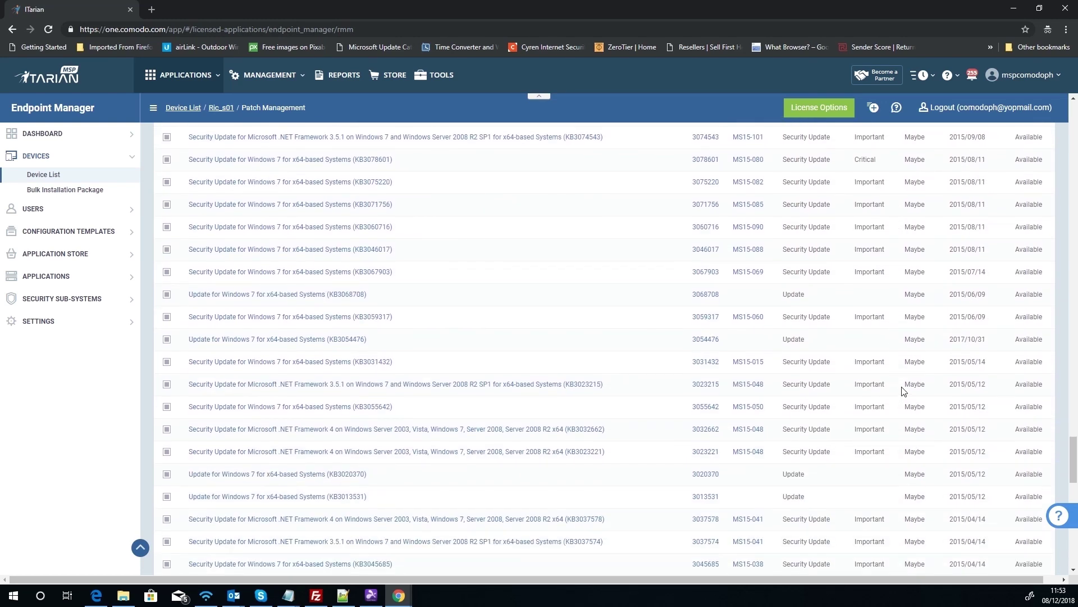
scroll(905, 392, down, 10)
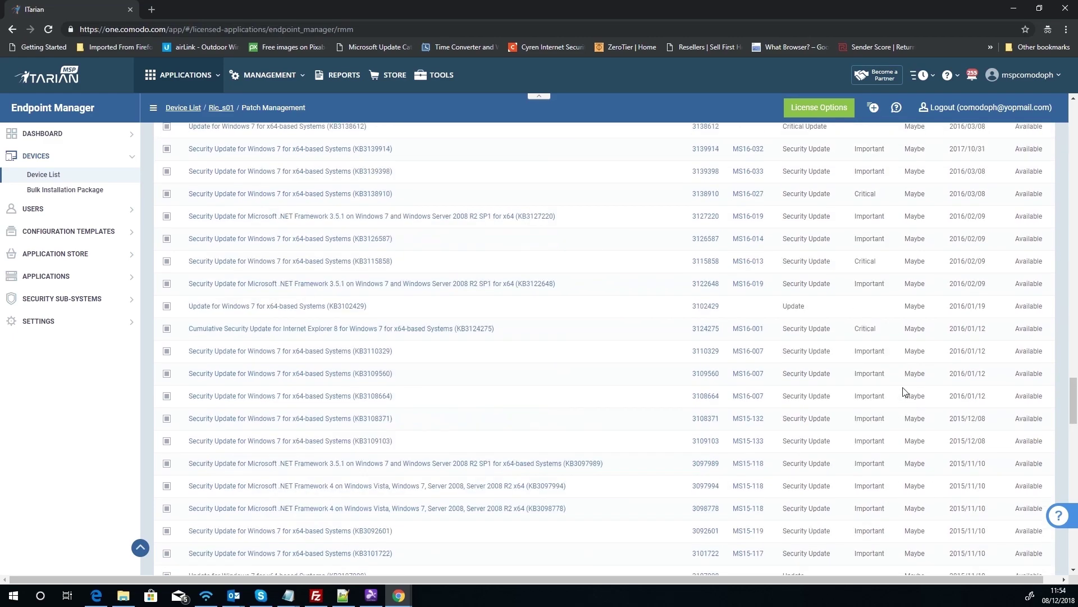
scroll(893, 376, up, 20)
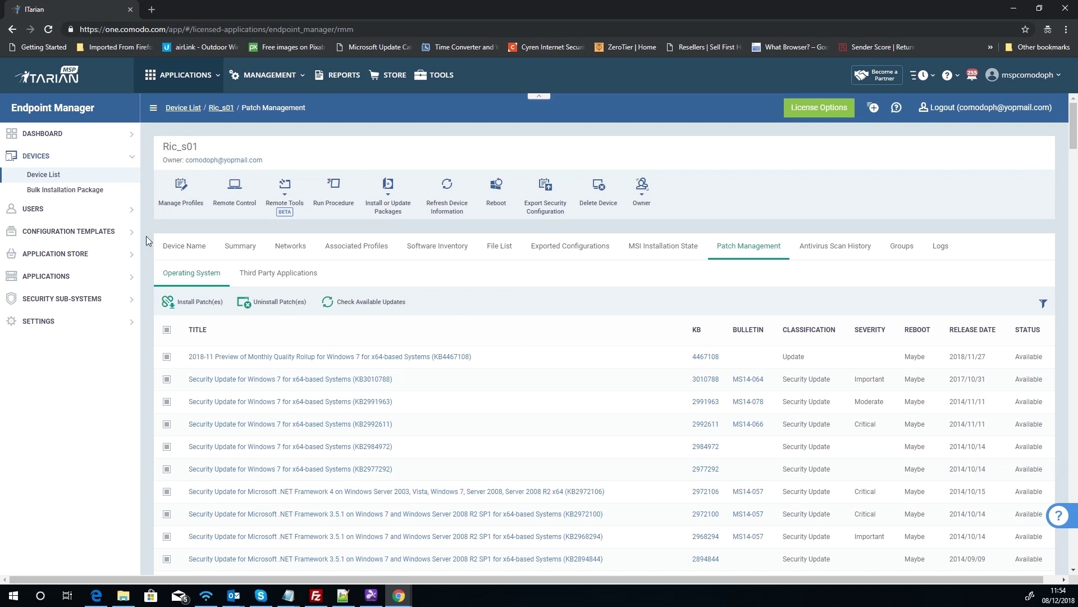
Step: Go back to the Device List and open Patch Management under Applications for all devices
click(44, 176)
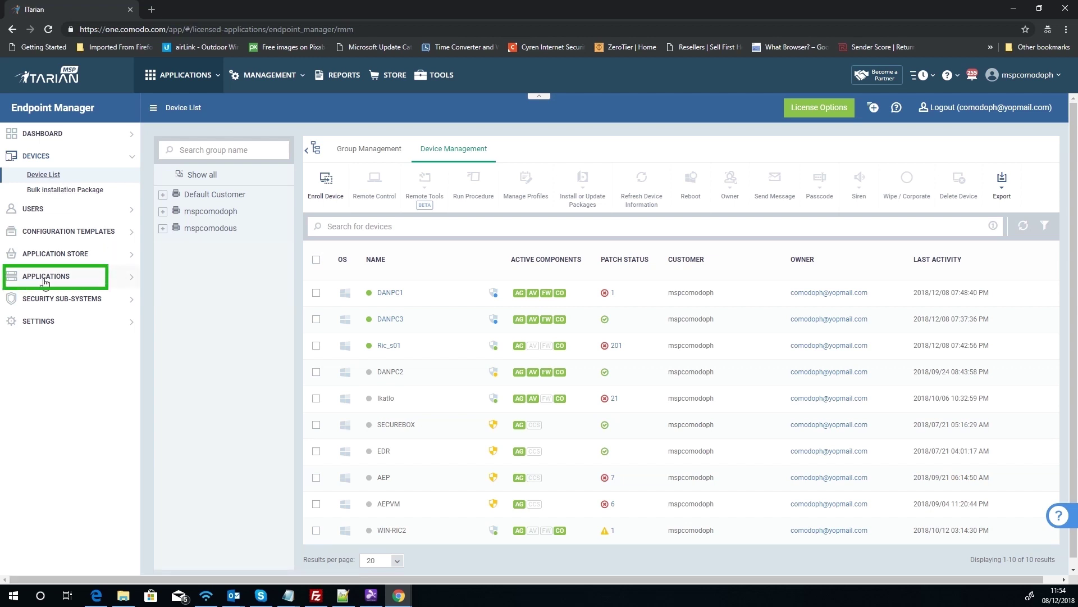
click(84, 276)
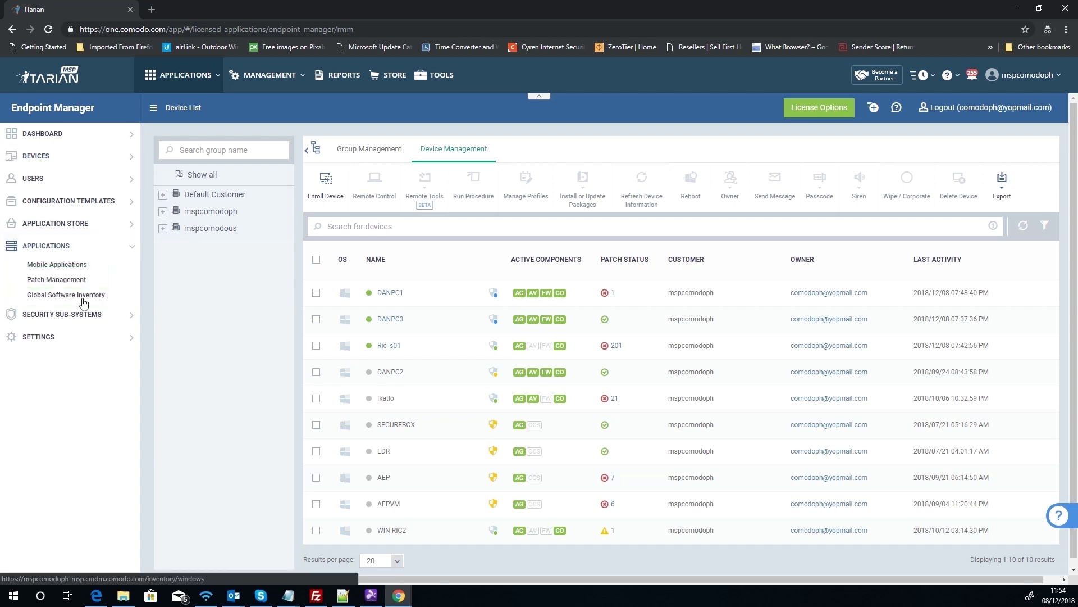
click(70, 281)
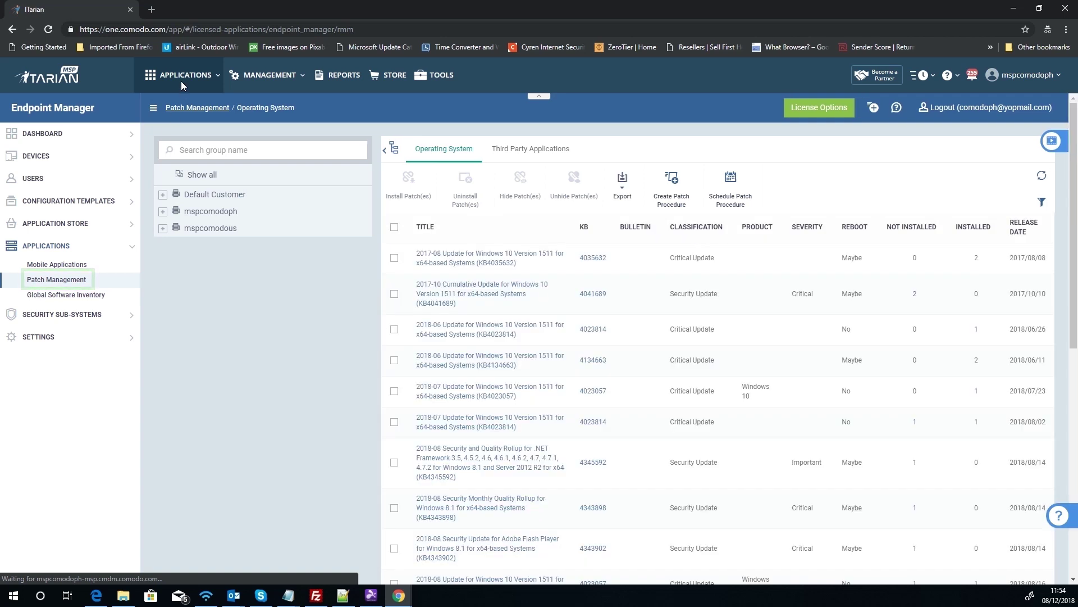
click(182, 79)
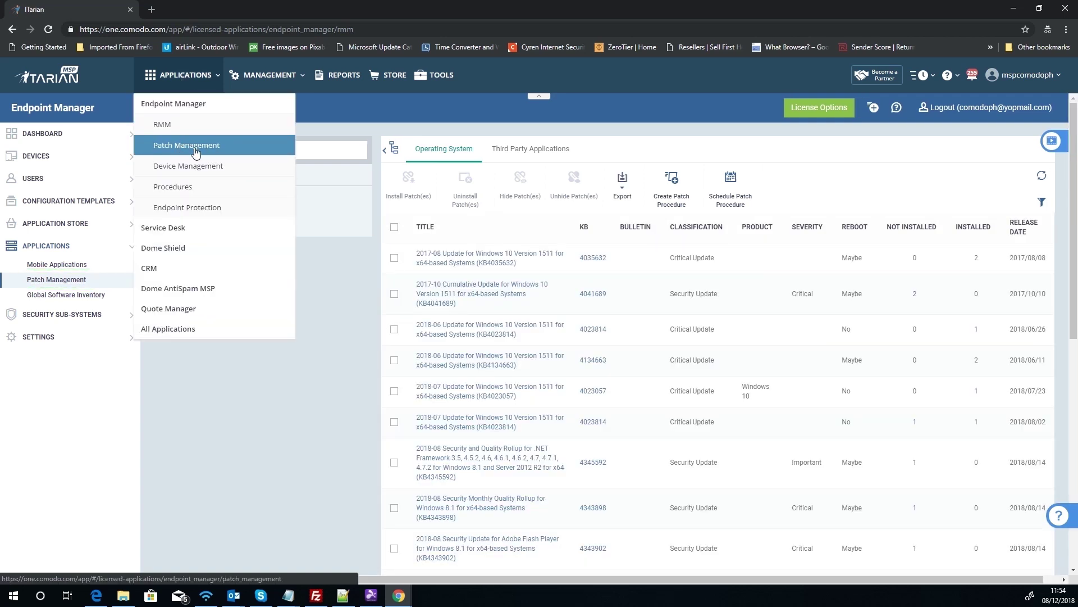
click(180, 82)
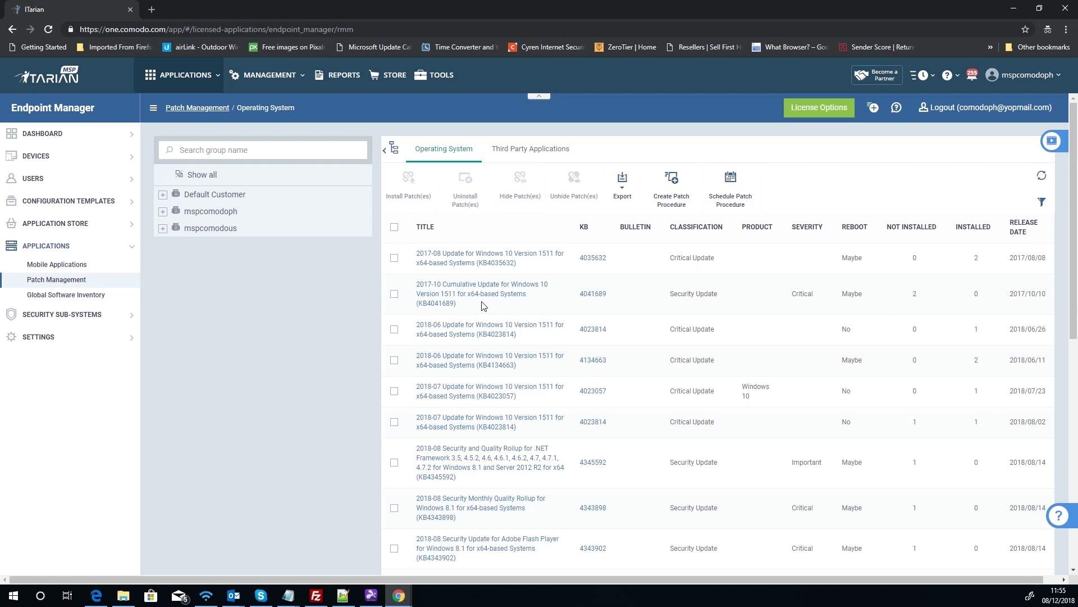
Step: Select the KB4041689 cumulative update, start Install Patch(es), then cancel the Patch Install dialog
click(394, 295)
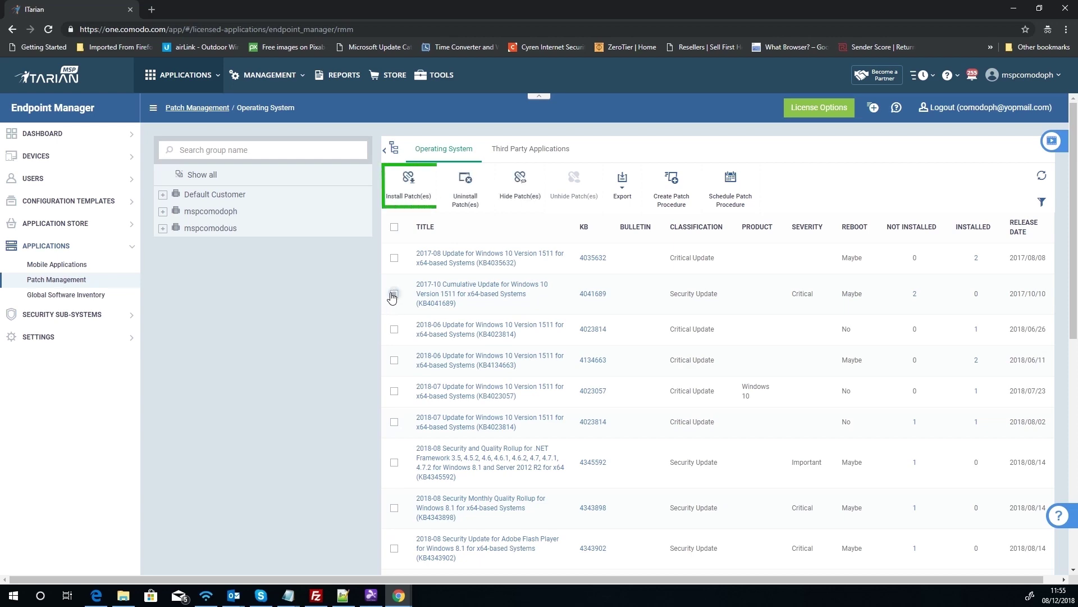
click(409, 194)
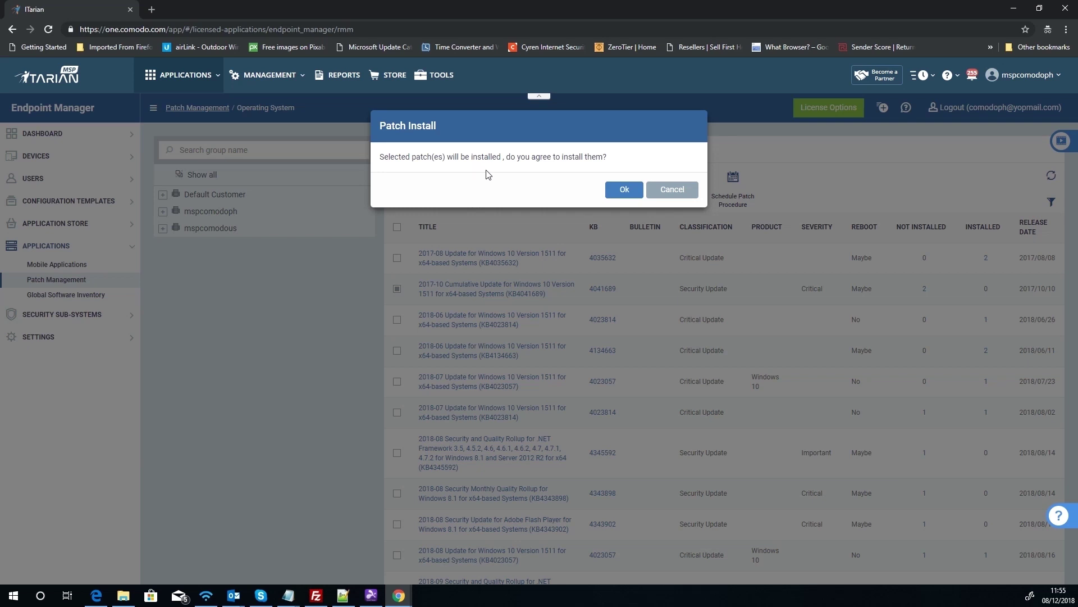
click(673, 191)
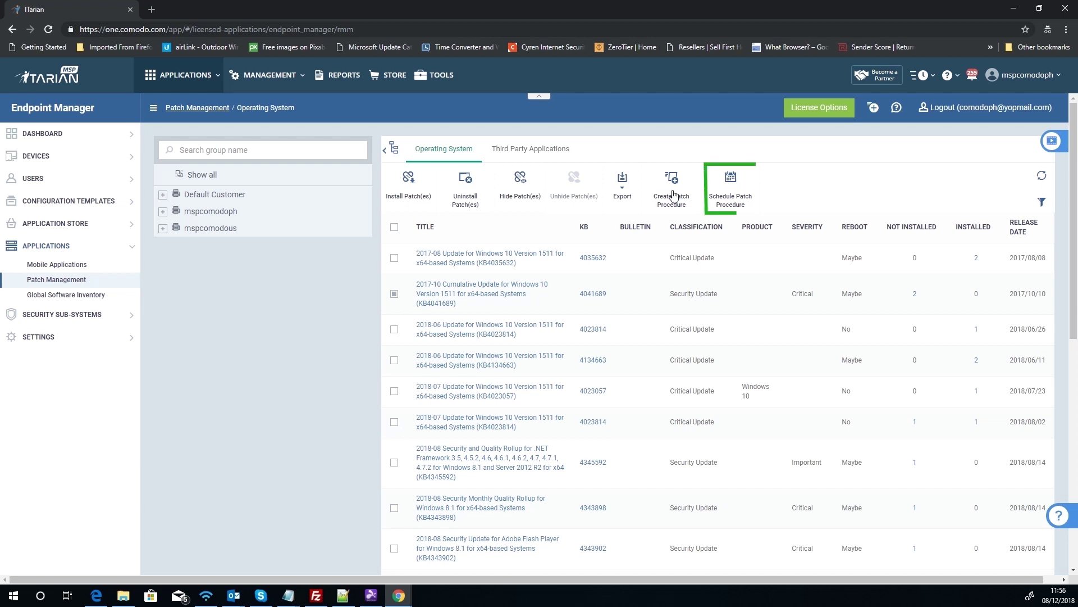
click(733, 190)
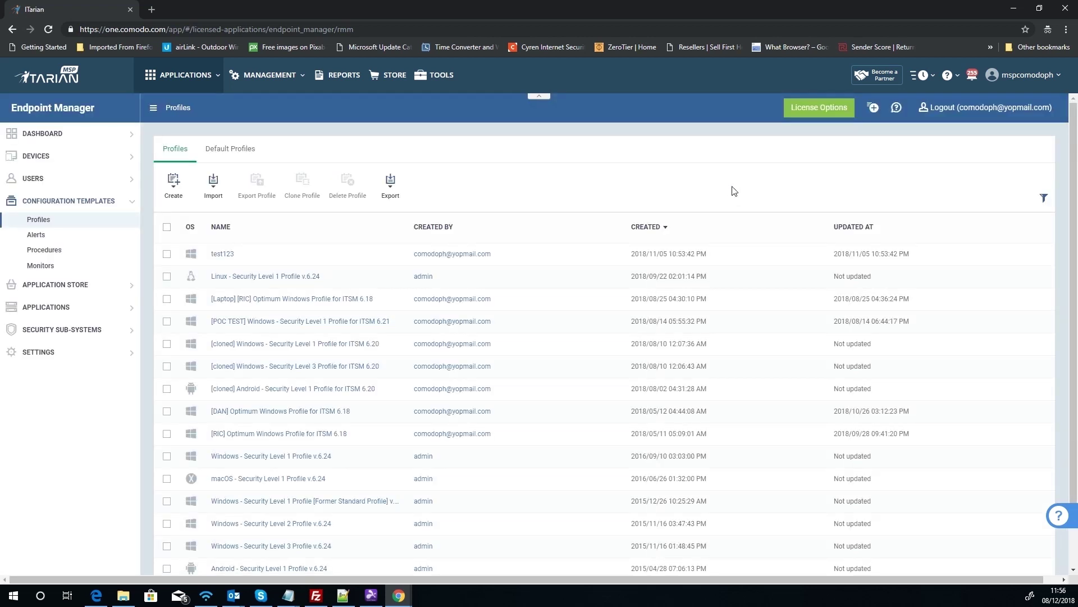
click(12, 29)
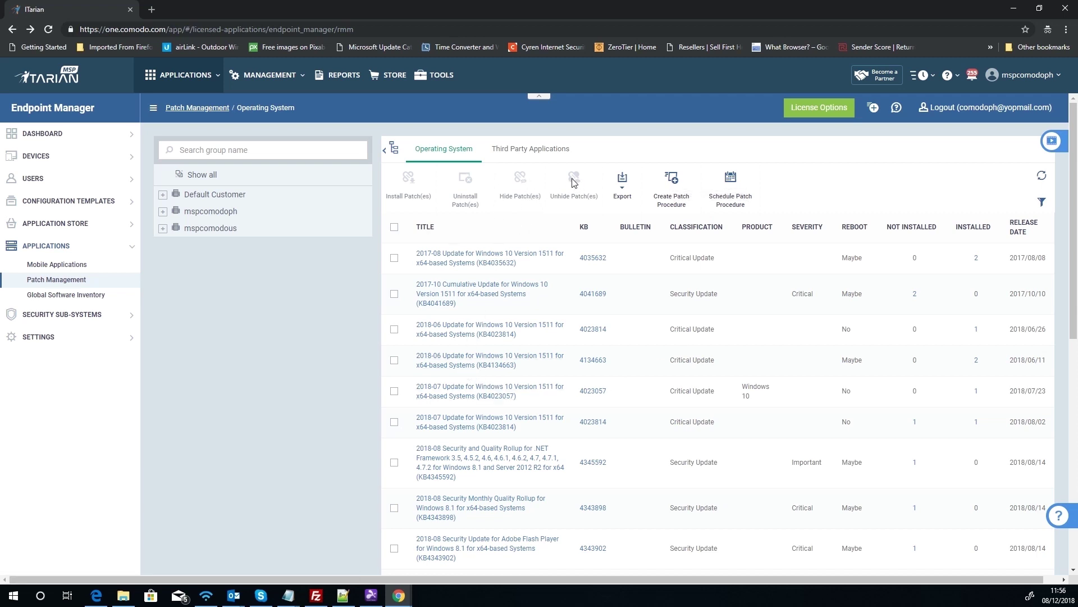
click(394, 258)
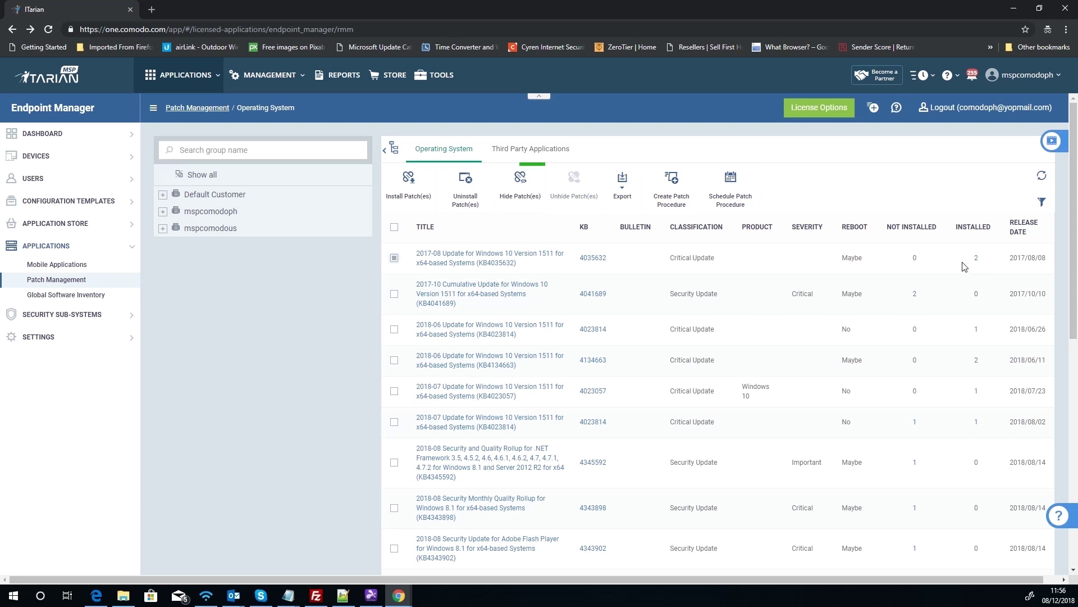
Step: Hide the KB4035632 patch, then filter the list to show hidden patches
click(513, 192)
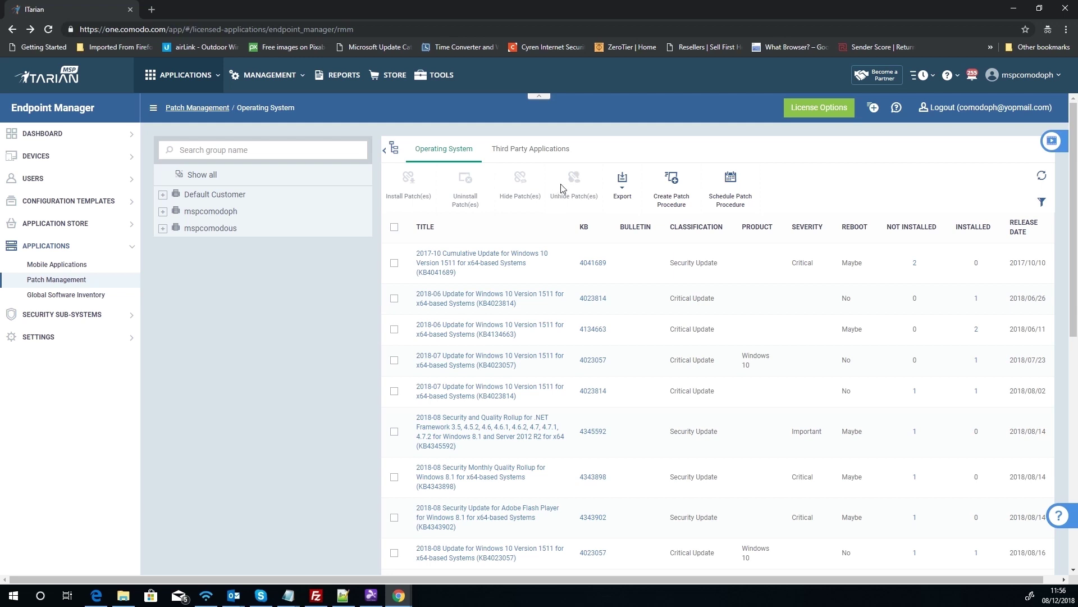
click(1040, 206)
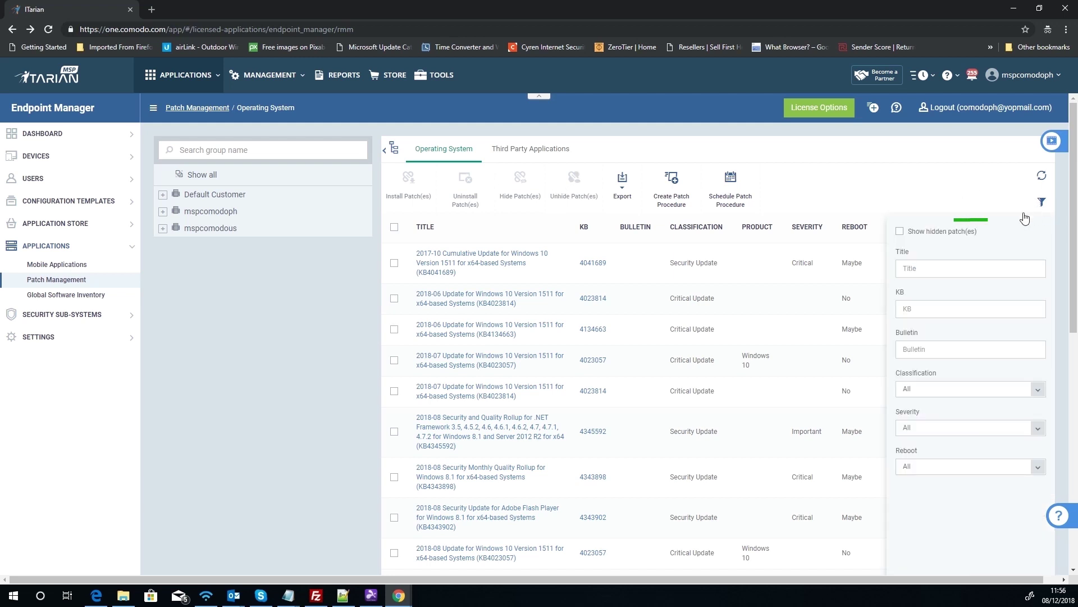
click(900, 231)
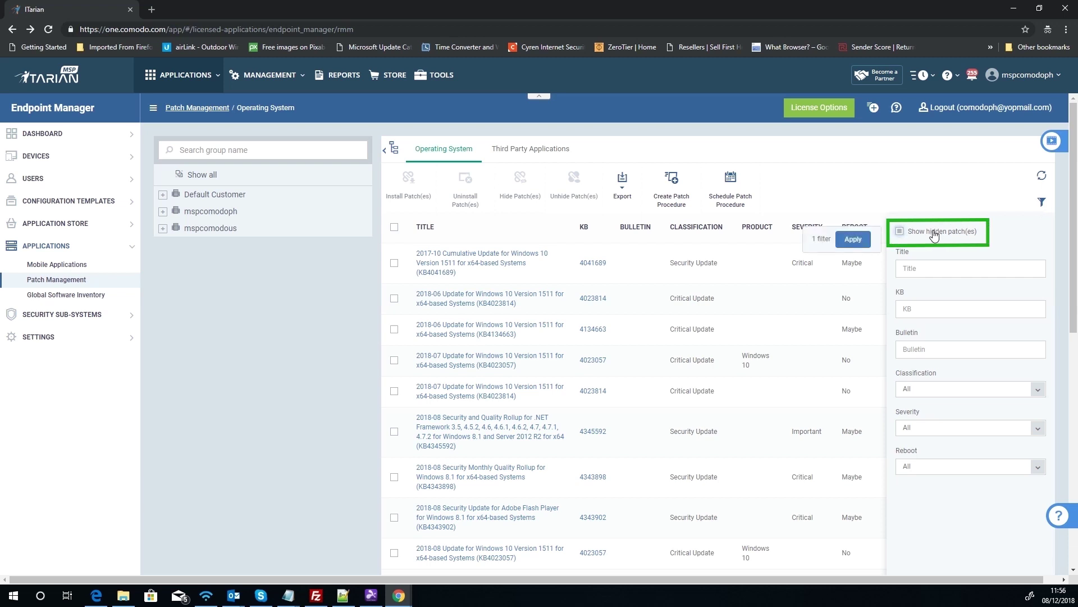
click(861, 238)
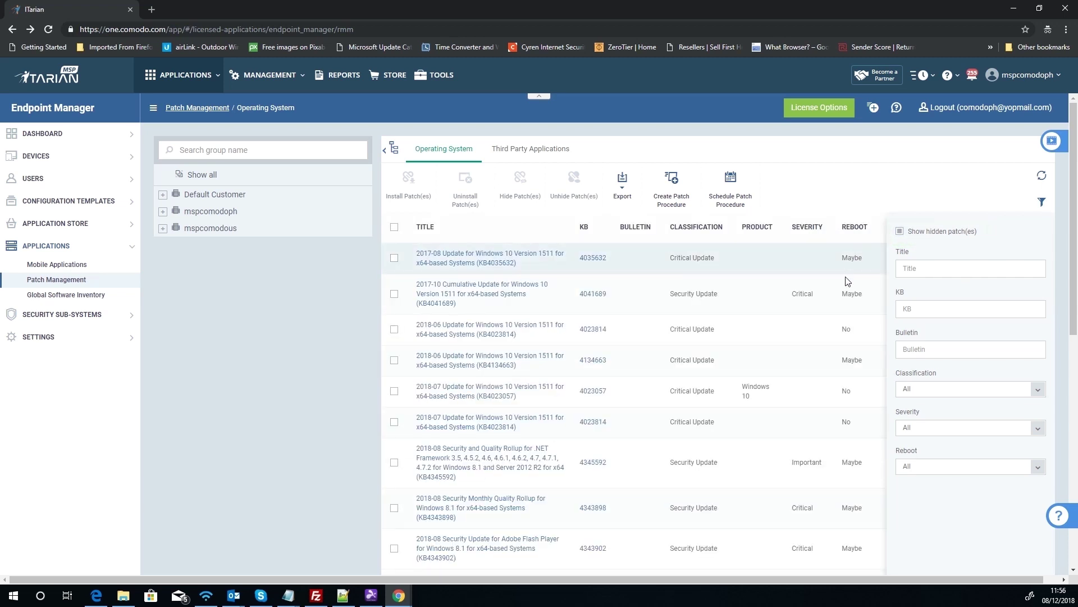
click(1042, 202)
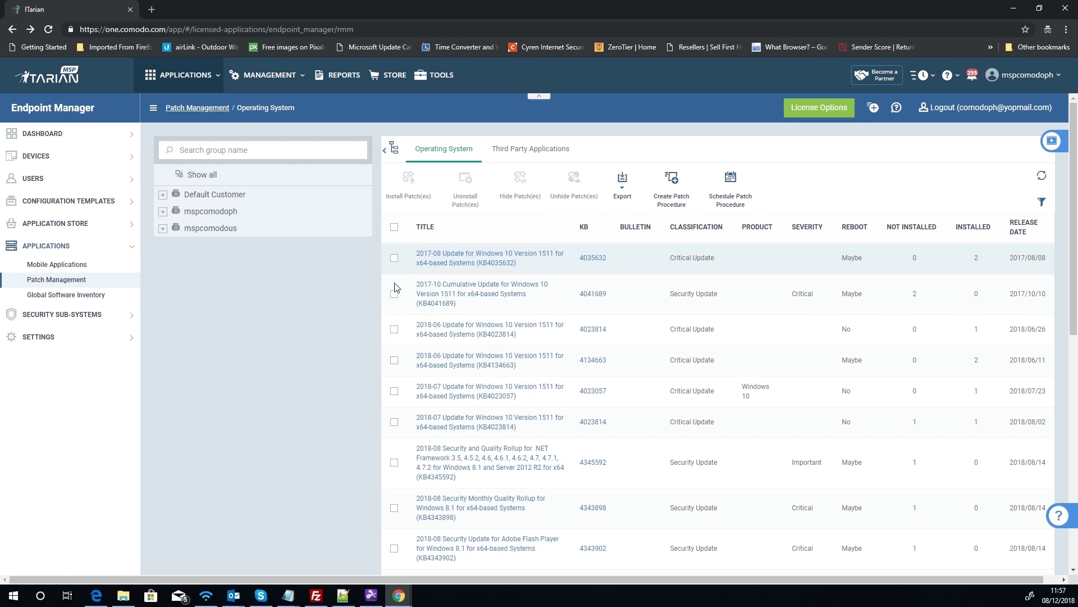
Step: Unhide KB4035632 and turn the 'Show hidden patch(es)' filter back off
click(395, 258)
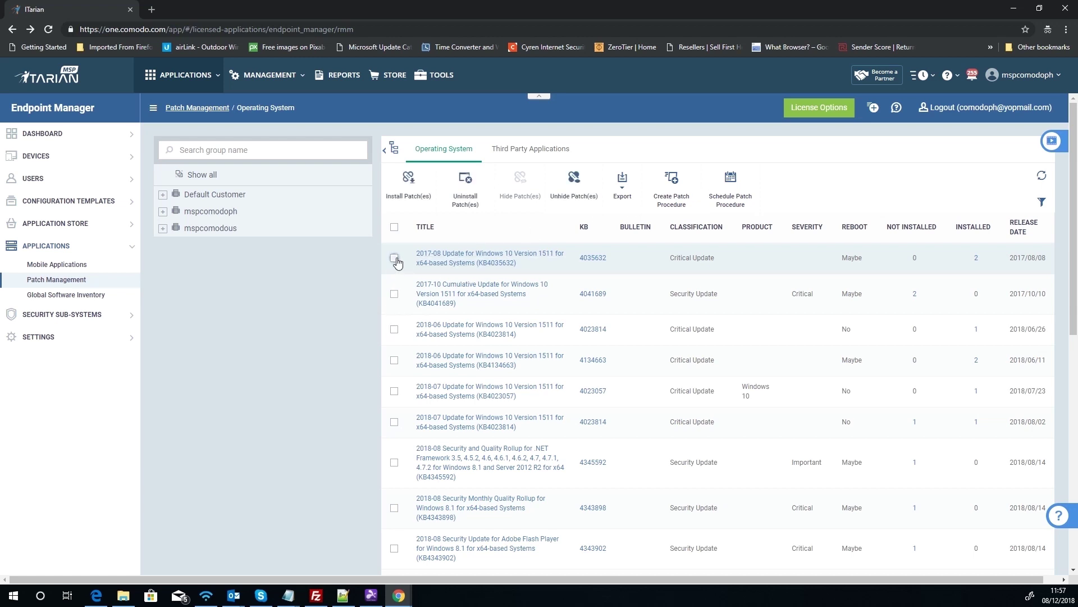
click(582, 183)
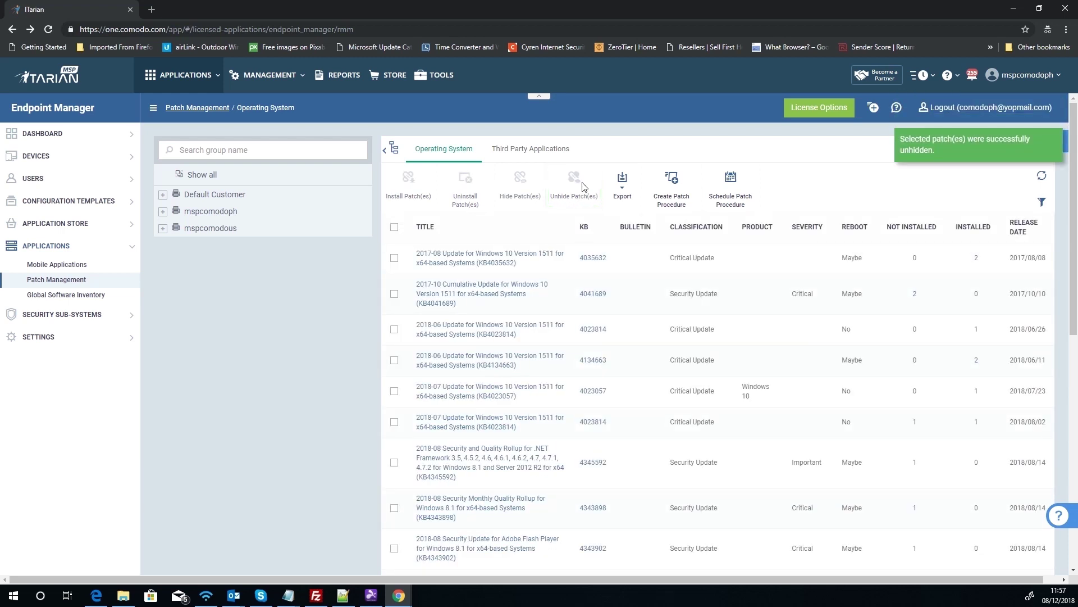
click(1041, 204)
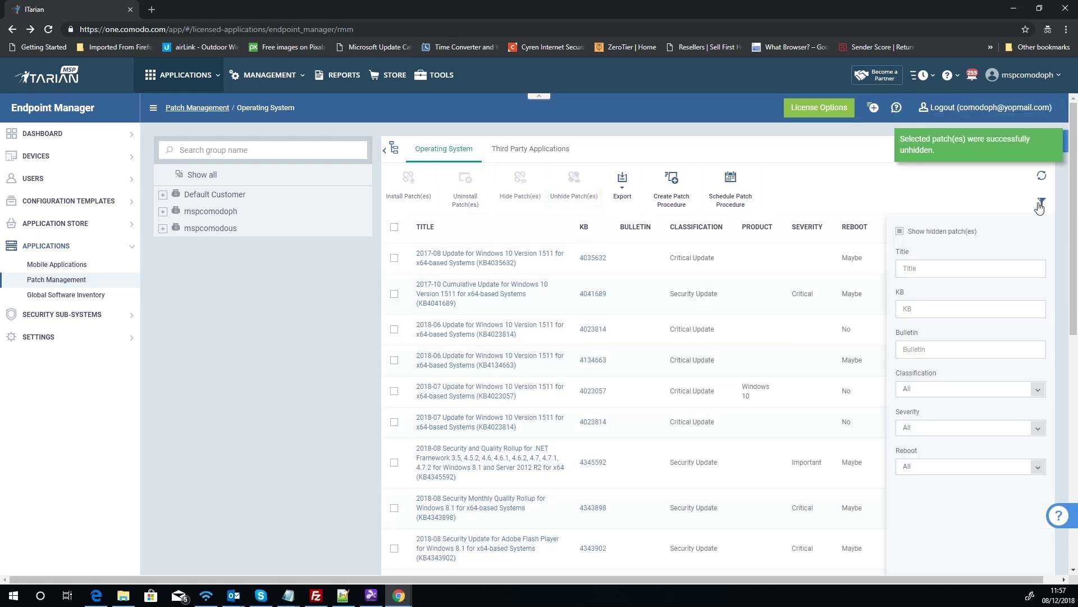
click(952, 233)
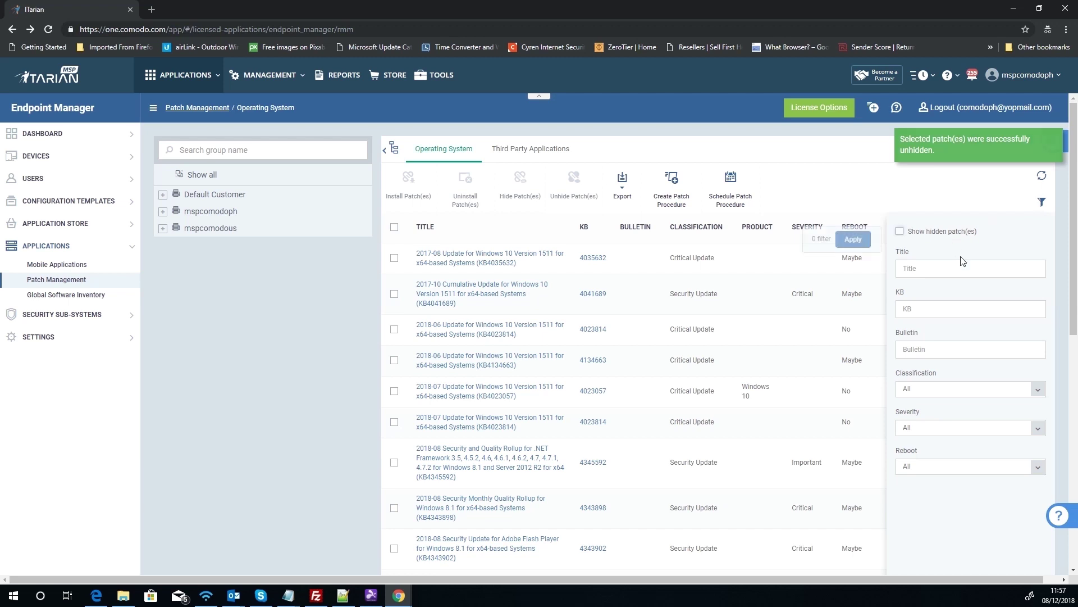
click(865, 246)
click(1042, 203)
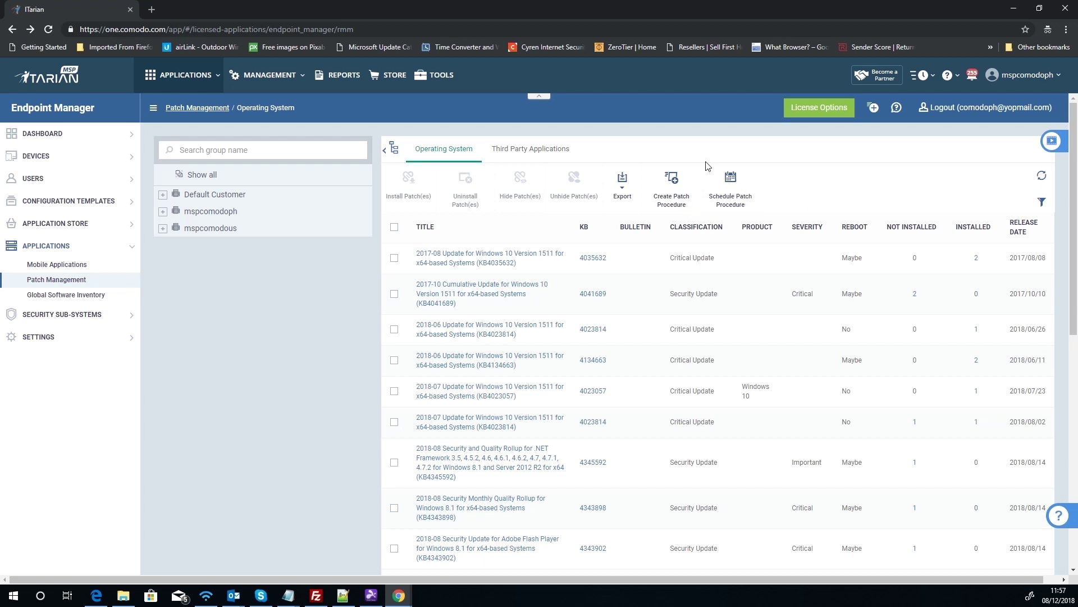
Step: Under Configuration Templates > Procedures, open Predefined Patch Deployment's 'Critical patch updates' procedure
click(55, 205)
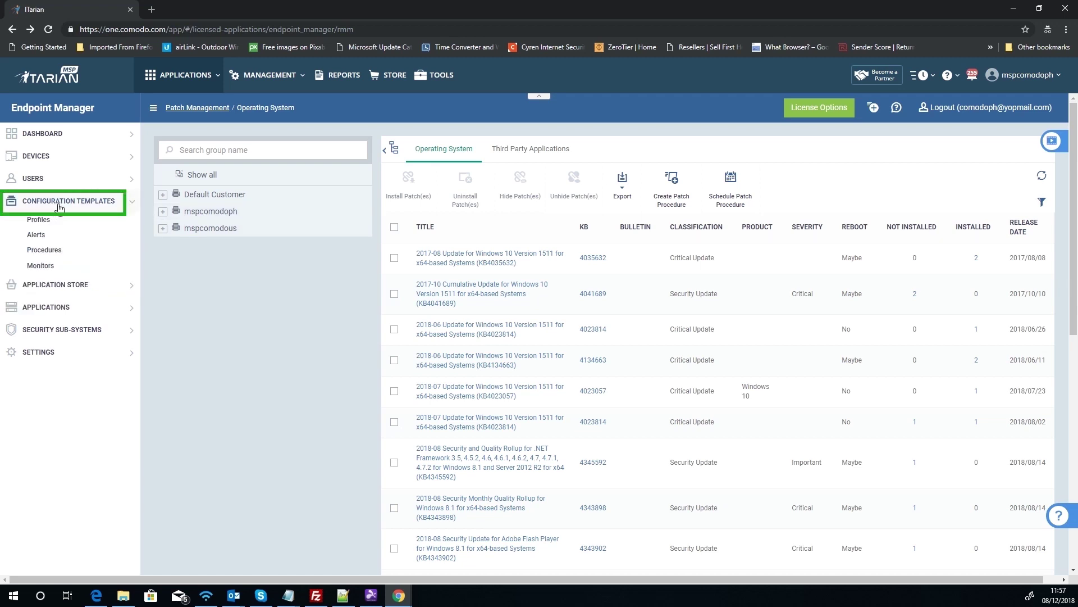
click(41, 252)
click(160, 189)
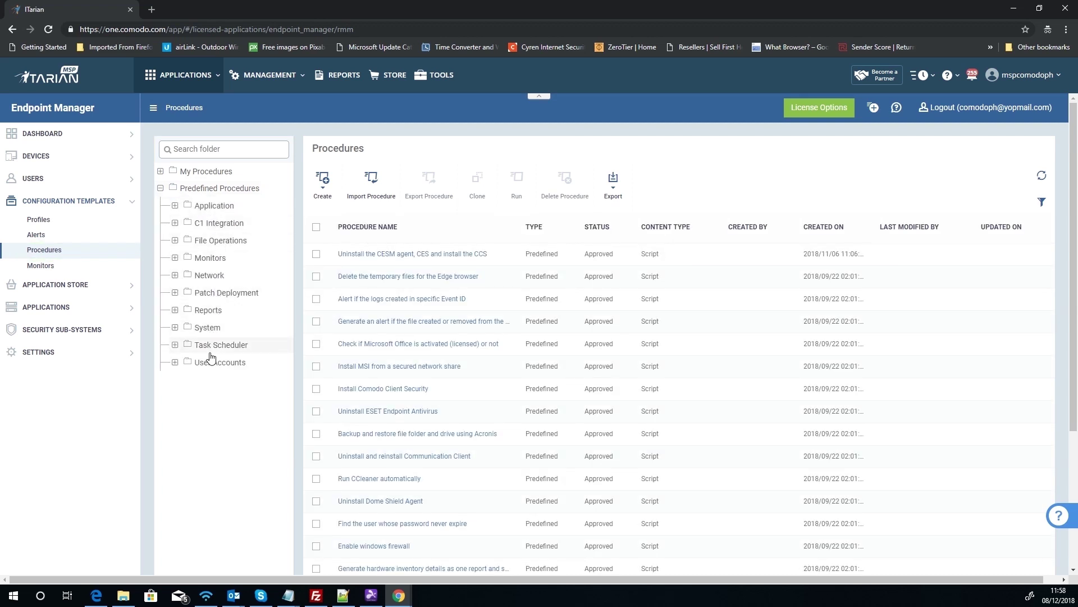
click(214, 297)
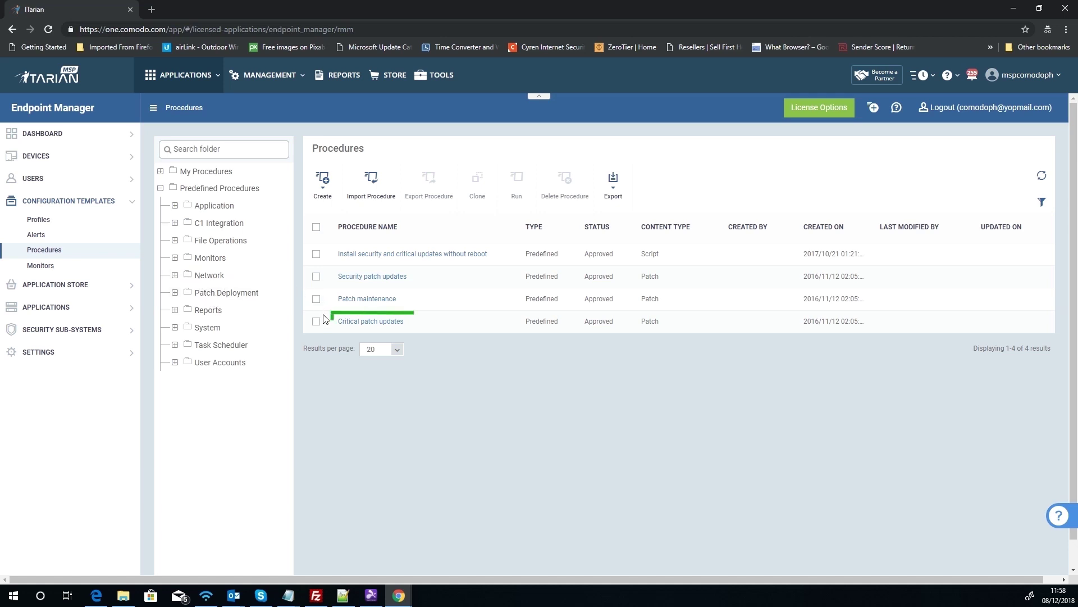
click(387, 324)
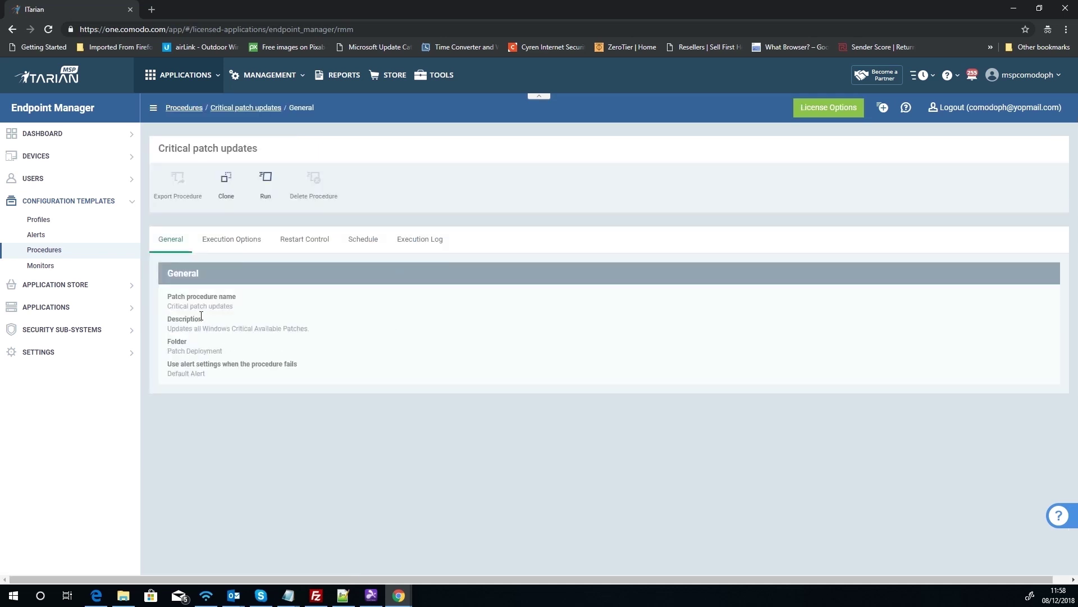
Step: Check the procedure's Execution Options (Critical updates), Restart Control, Schedule and Execution Log tabs
click(245, 242)
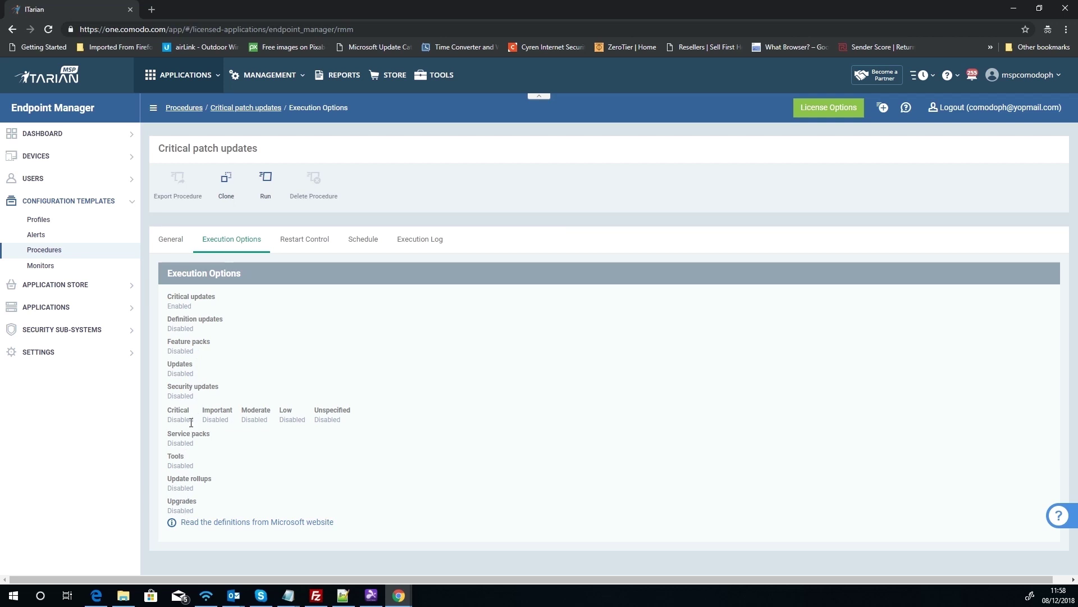
triple_click(174, 303)
click(302, 242)
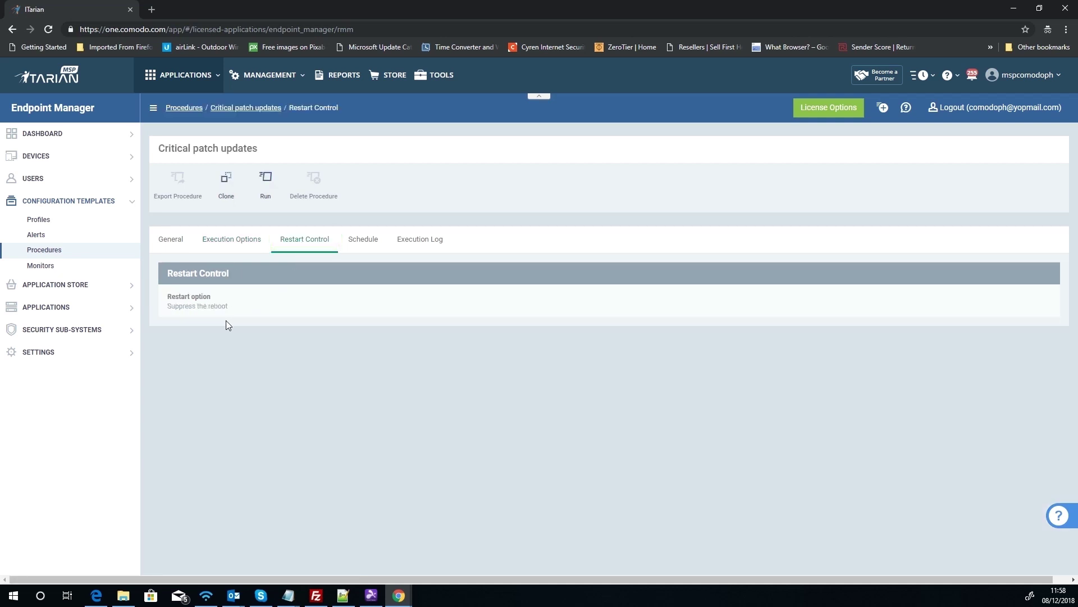
click(368, 240)
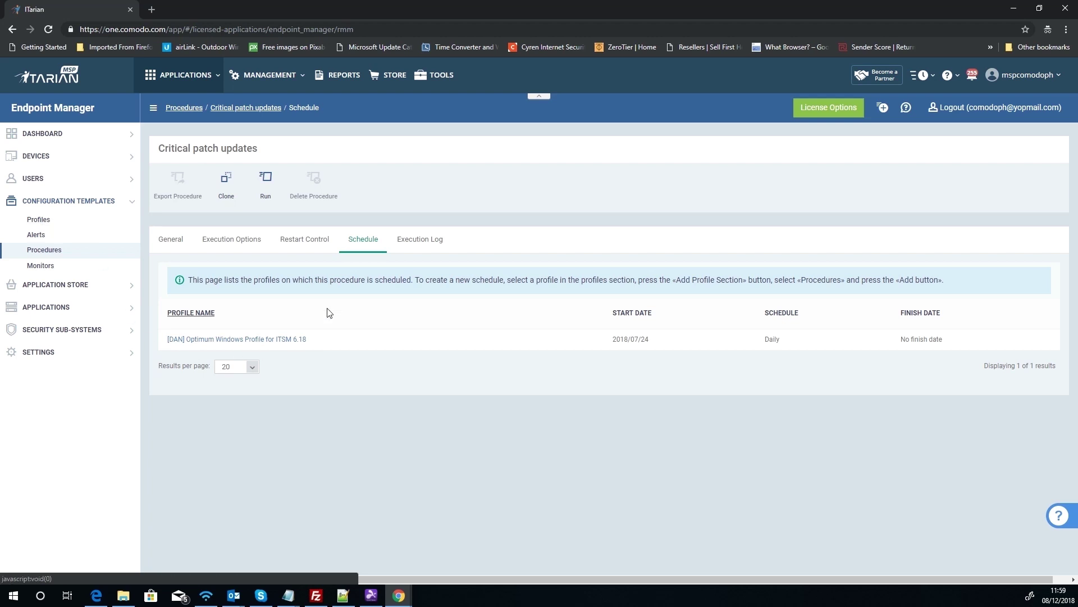
click(429, 247)
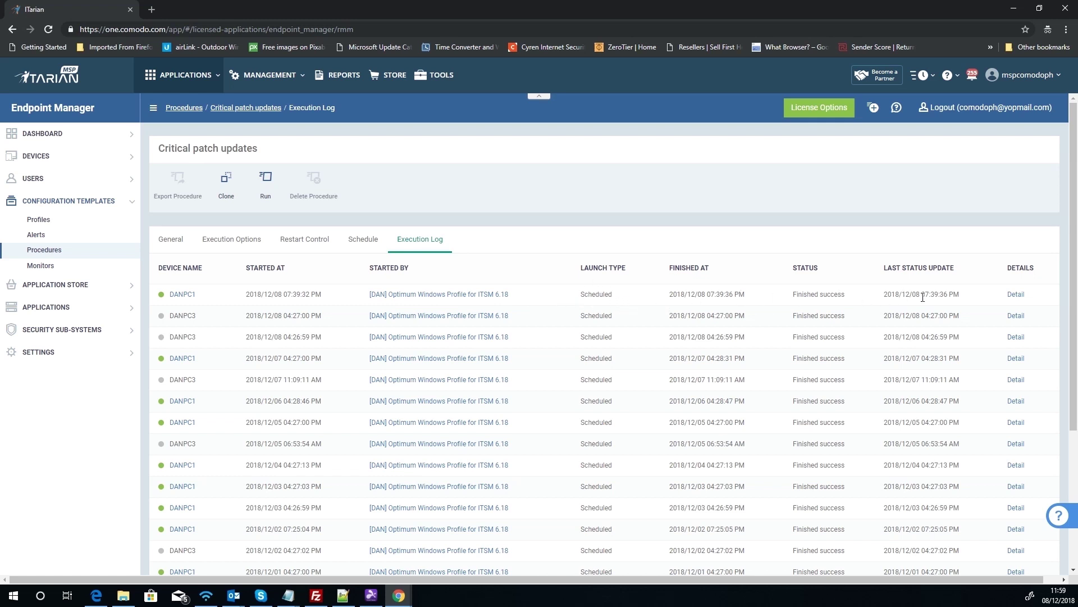
click(1016, 294)
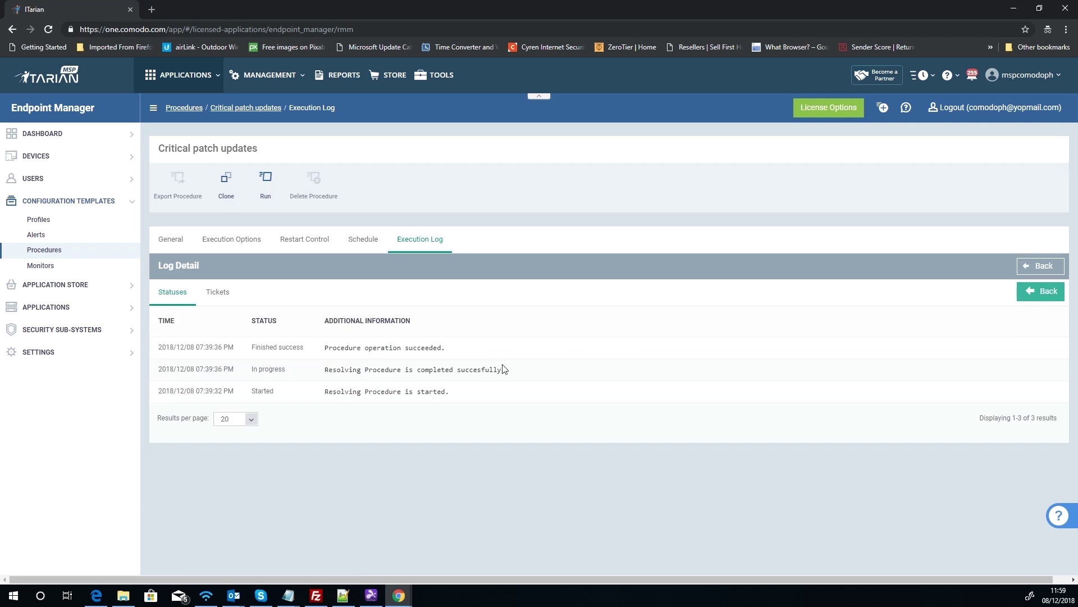
drag(326, 348, 448, 348)
click(382, 380)
drag(382, 381, 487, 432)
click(487, 440)
click(1048, 296)
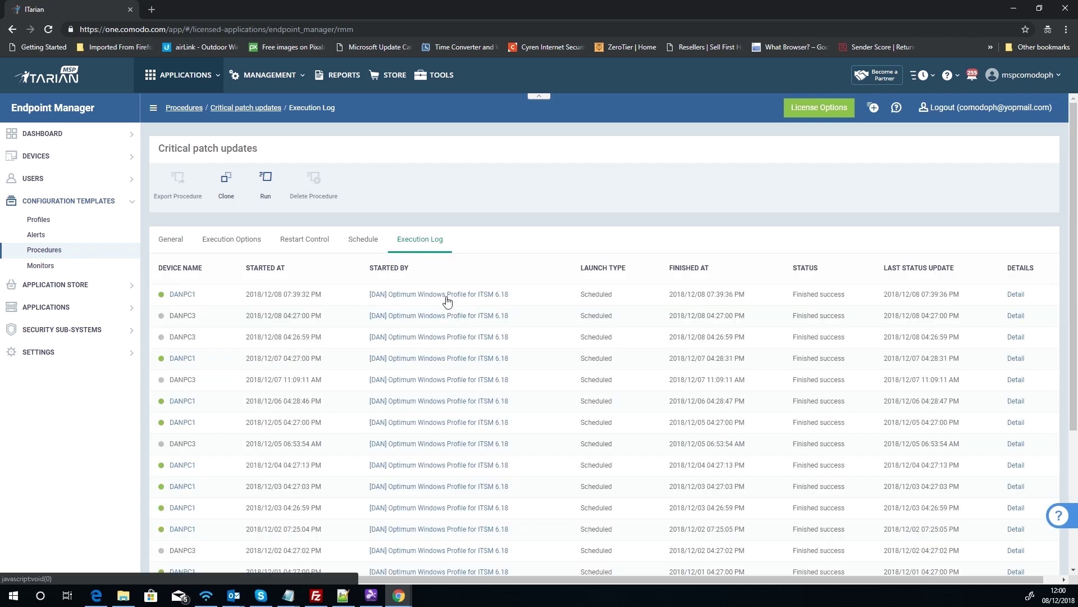
Step: On DANPC1's Patch Logs, open the latest run's details and check its Tickets tab
click(184, 297)
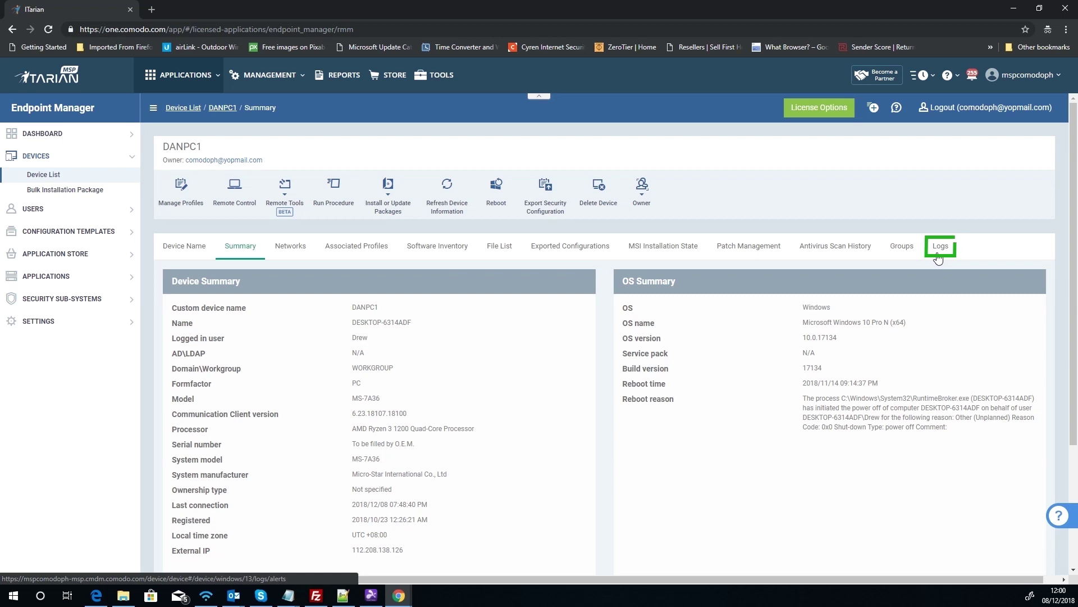
click(939, 248)
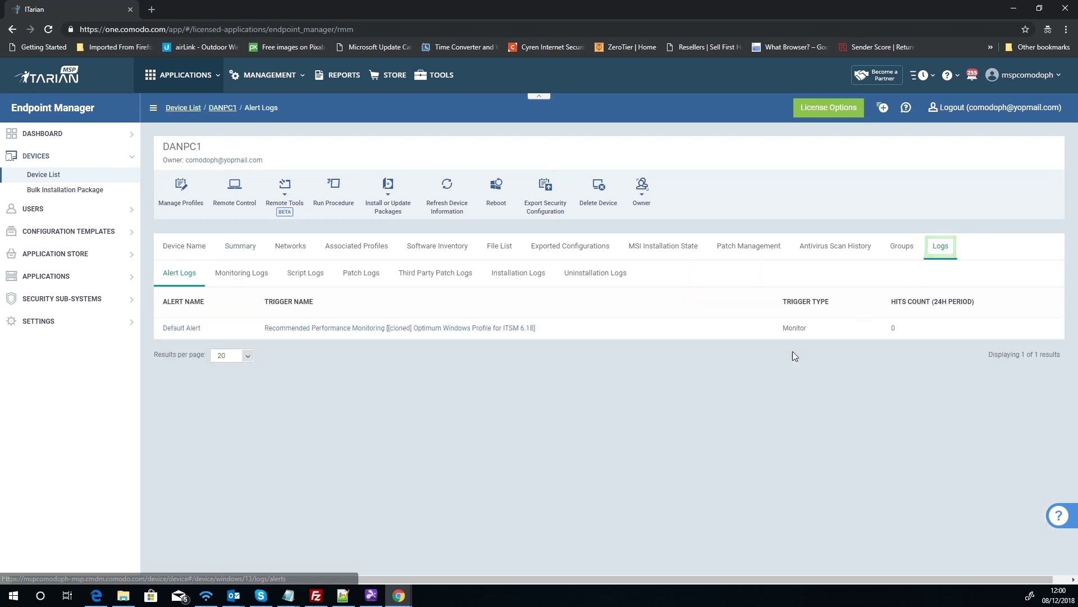
click(374, 275)
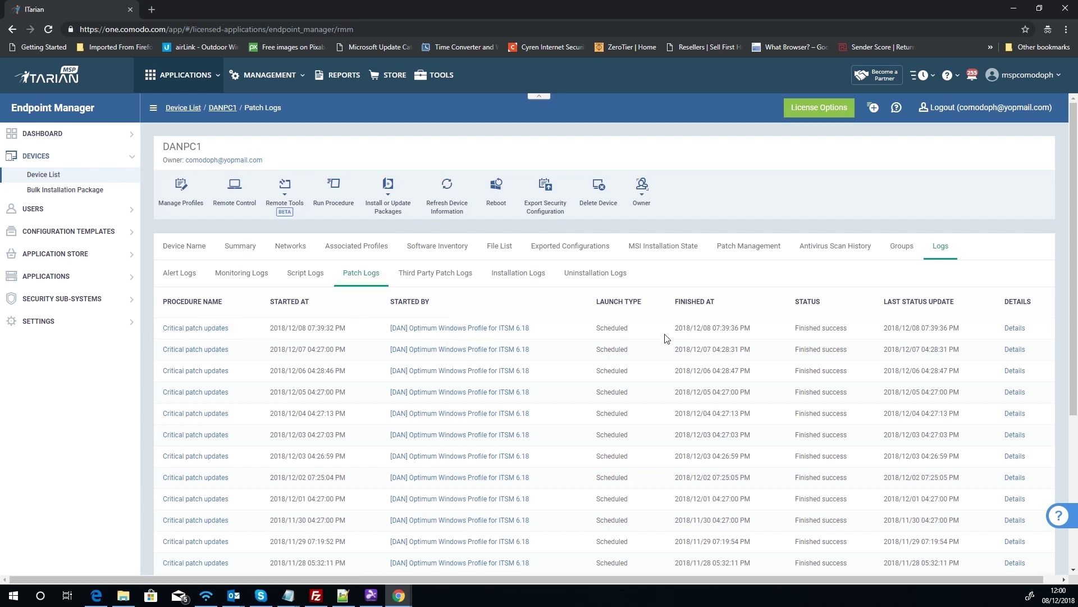
click(1015, 329)
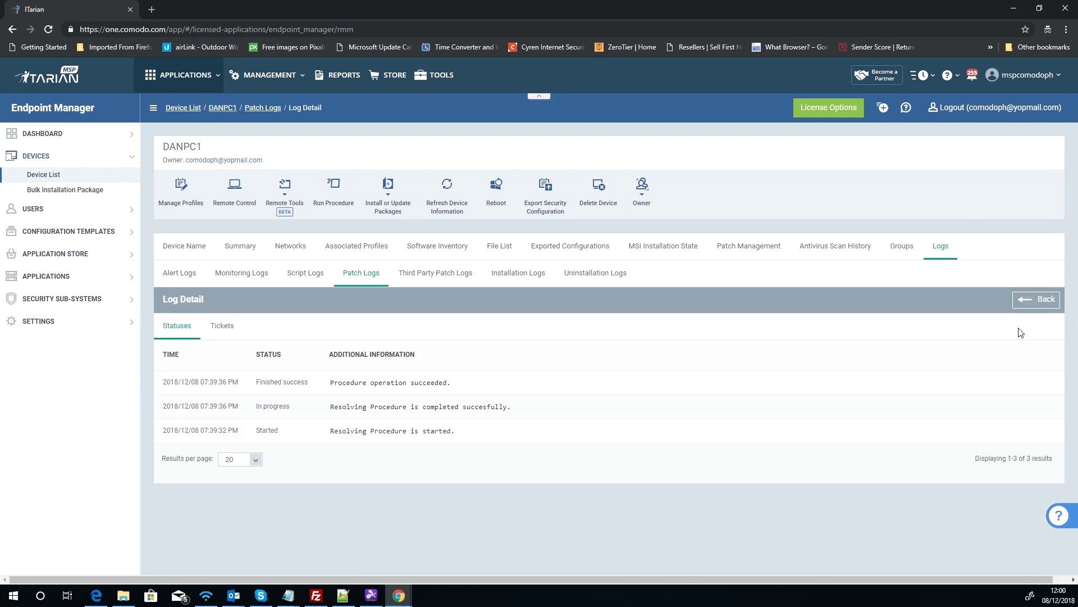
click(229, 328)
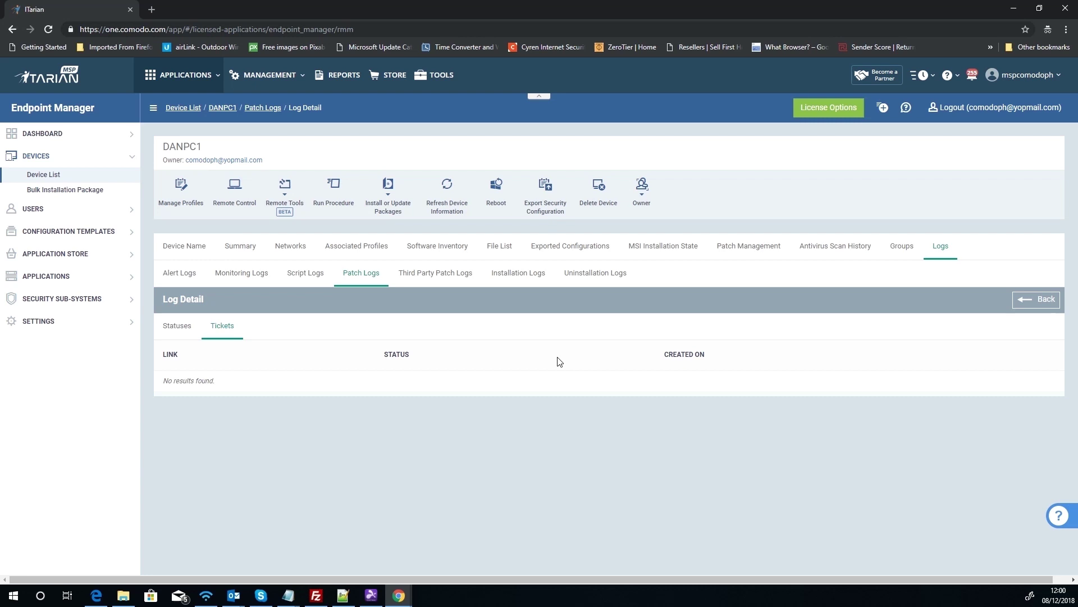
click(95, 236)
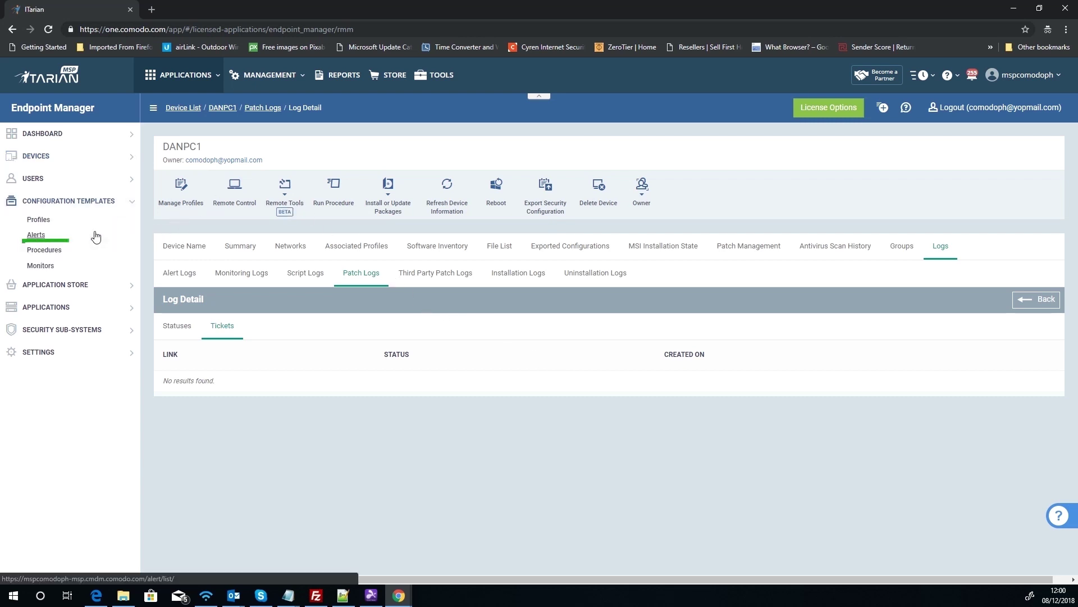
click(45, 250)
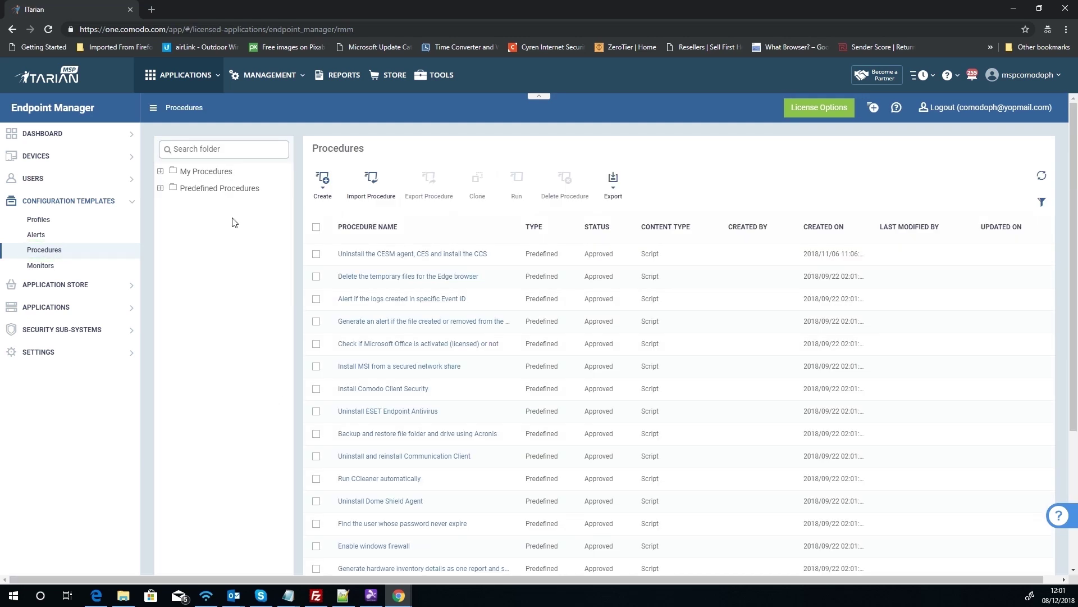
click(161, 188)
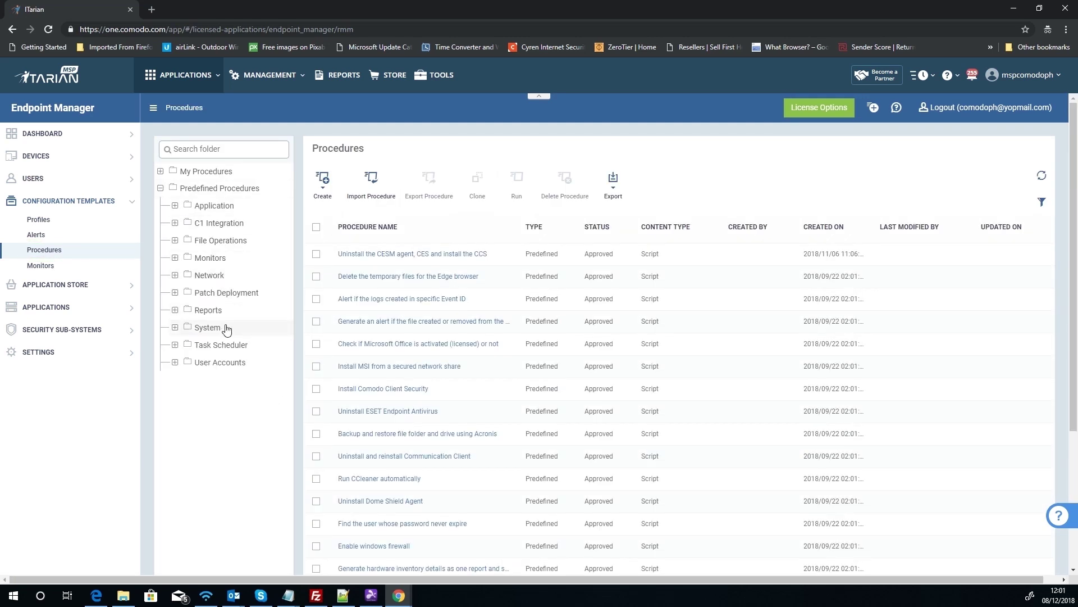
click(222, 299)
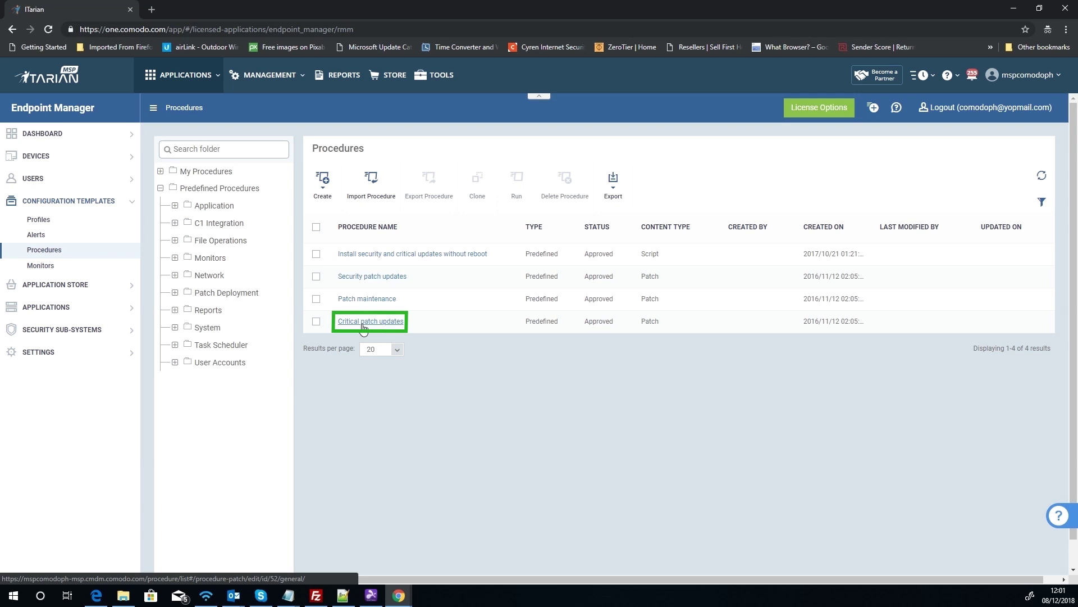
click(364, 323)
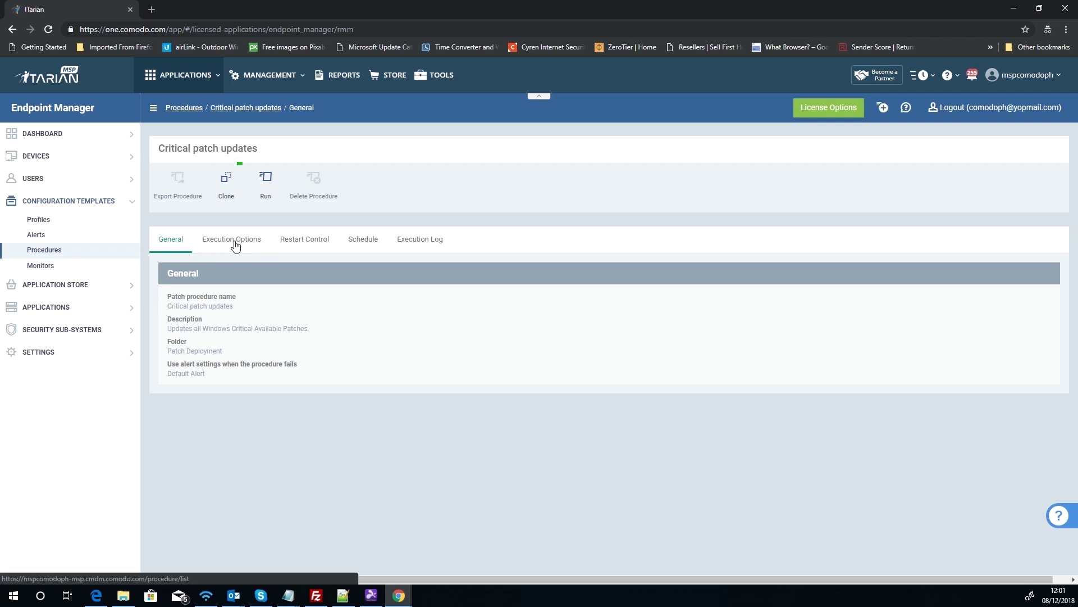
Step: Clone the procedure with its default name into My Procedures, then edit the clone's General details
click(230, 185)
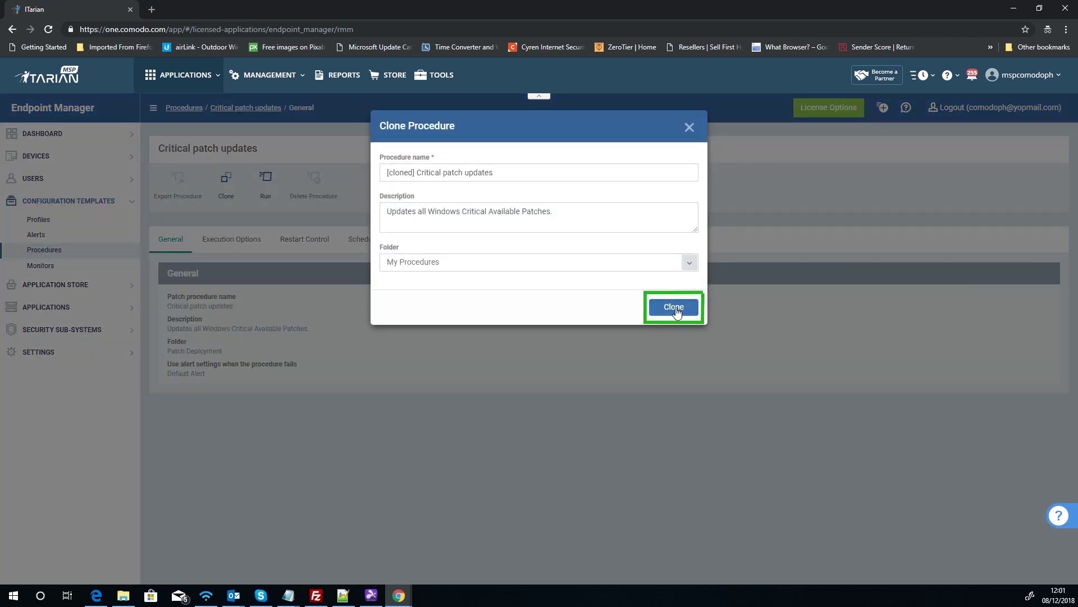
click(675, 309)
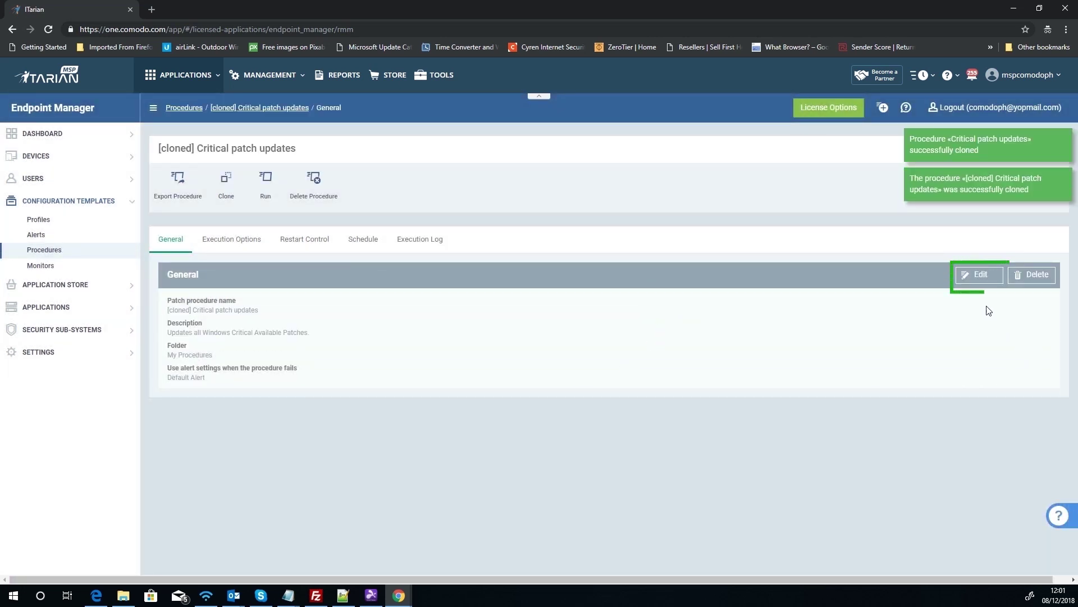
click(986, 282)
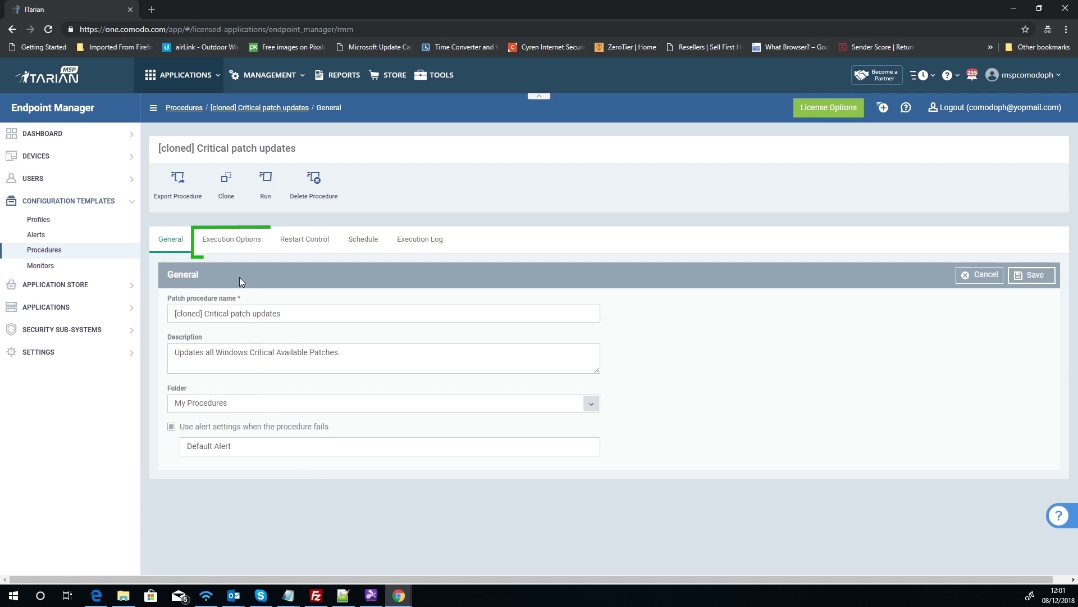
click(228, 242)
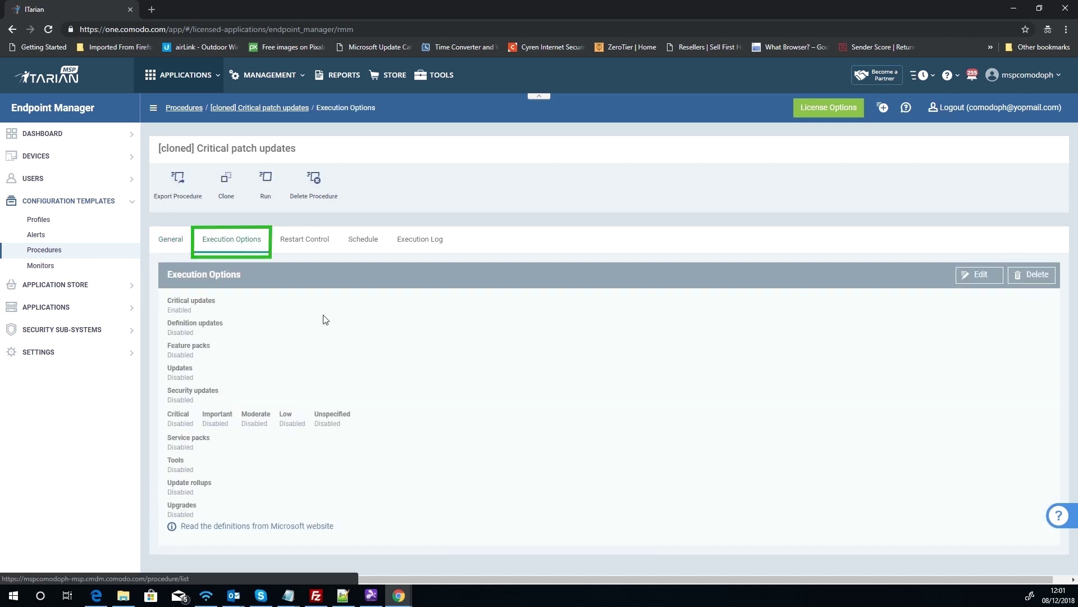
Step: Toggle Definition, Feature packs and Security updates on and off, keeping only Critical updates enabled
click(980, 275)
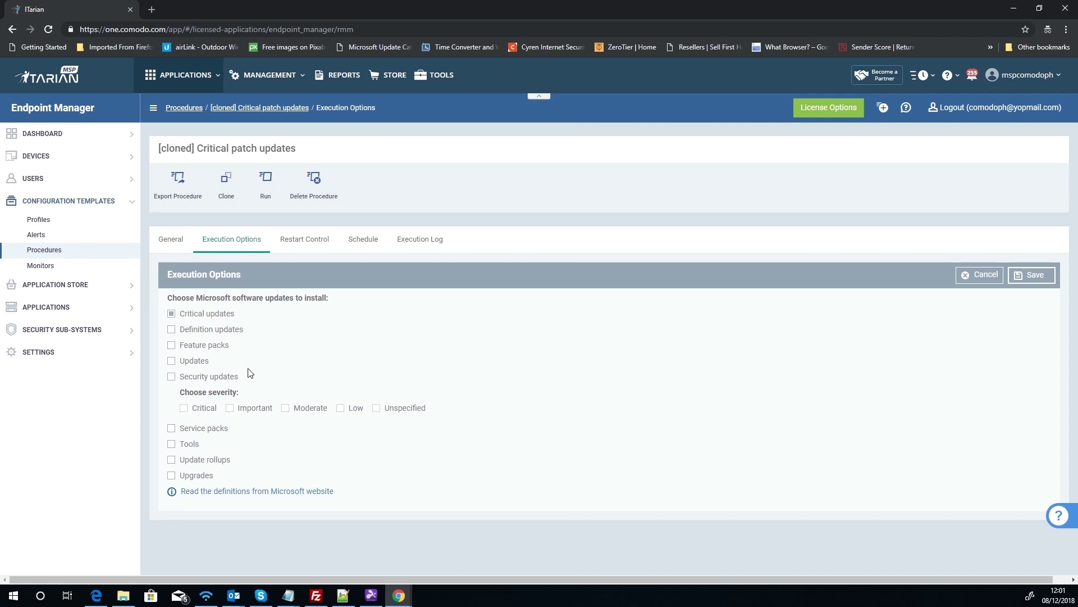
click(172, 331)
click(172, 346)
click(171, 345)
click(172, 329)
click(171, 377)
click(171, 376)
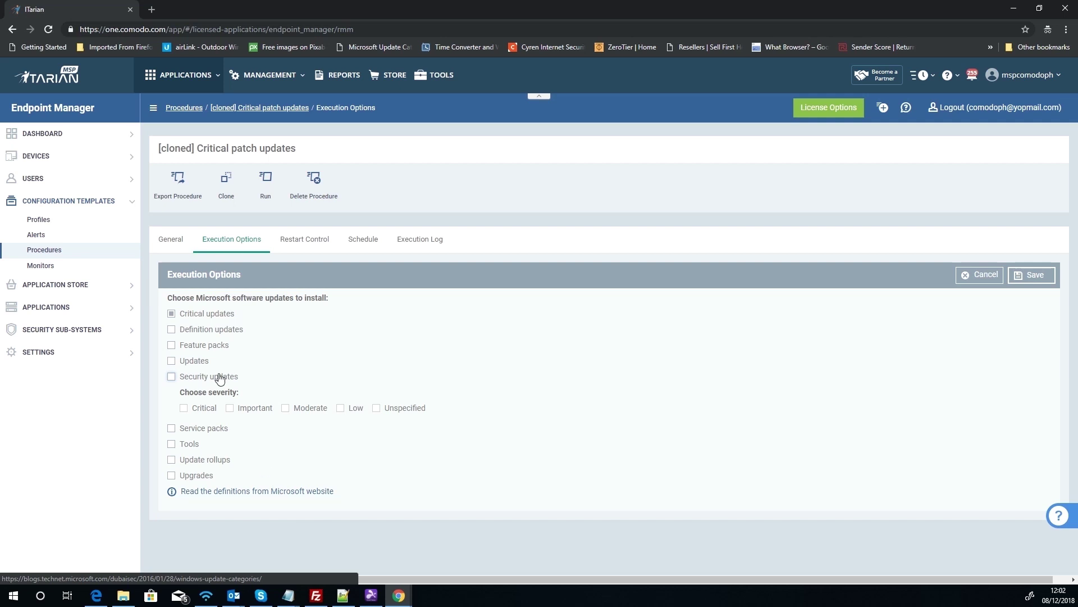
drag(186, 347, 237, 350)
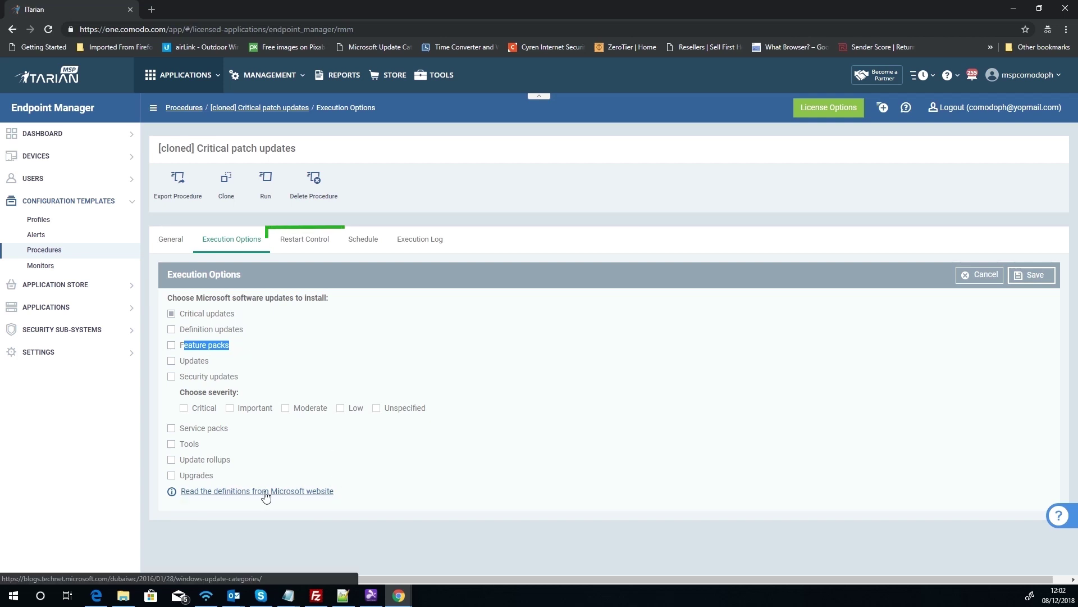
click(306, 248)
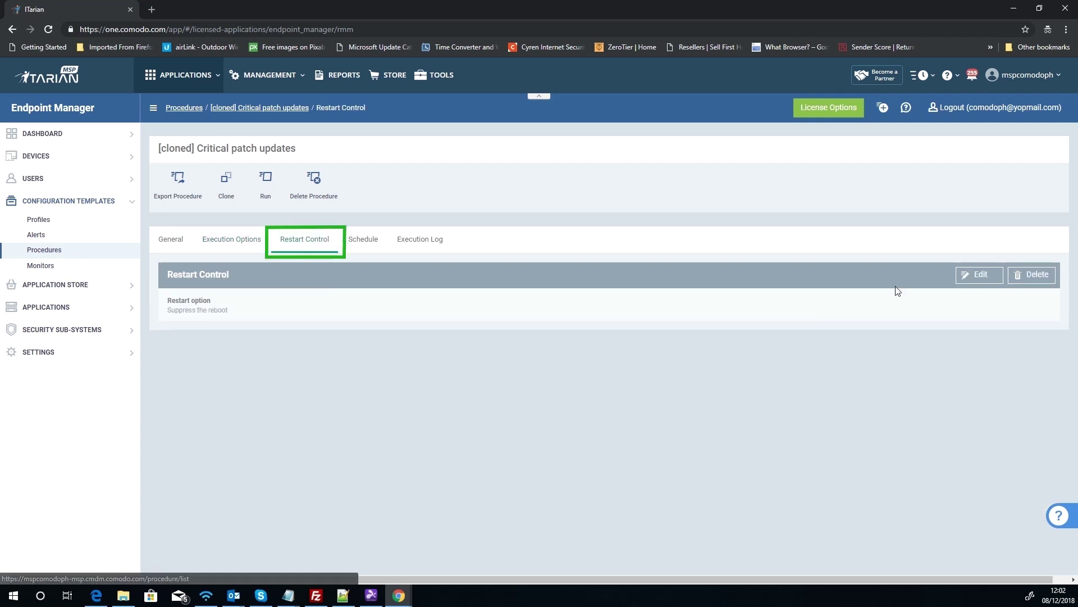
Step: Review the clone's Restart Control reboot options, then view its Schedule page, which lists no profiles
click(979, 276)
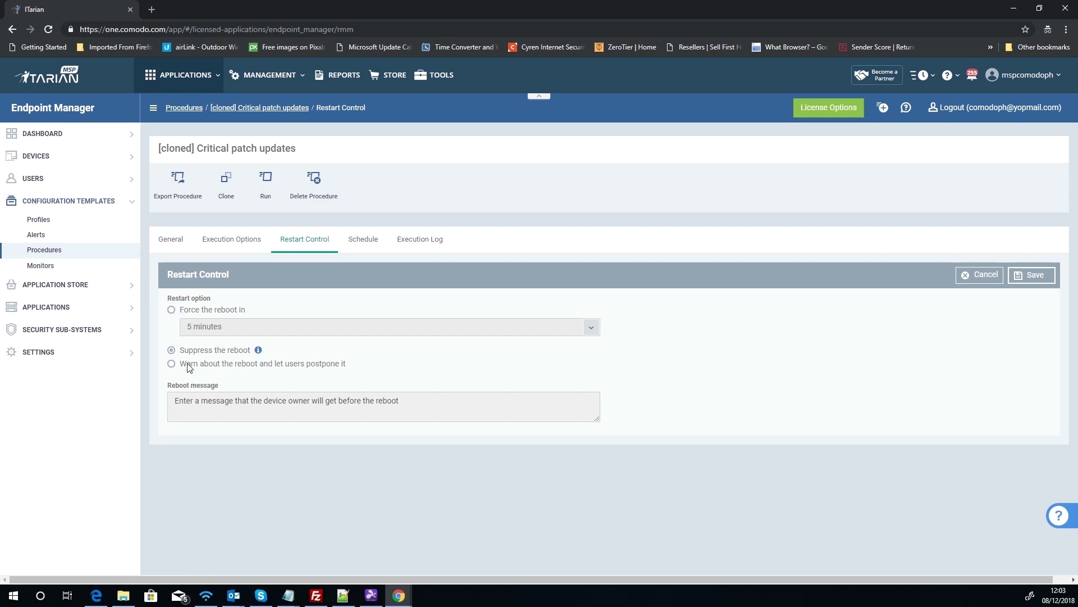
click(358, 242)
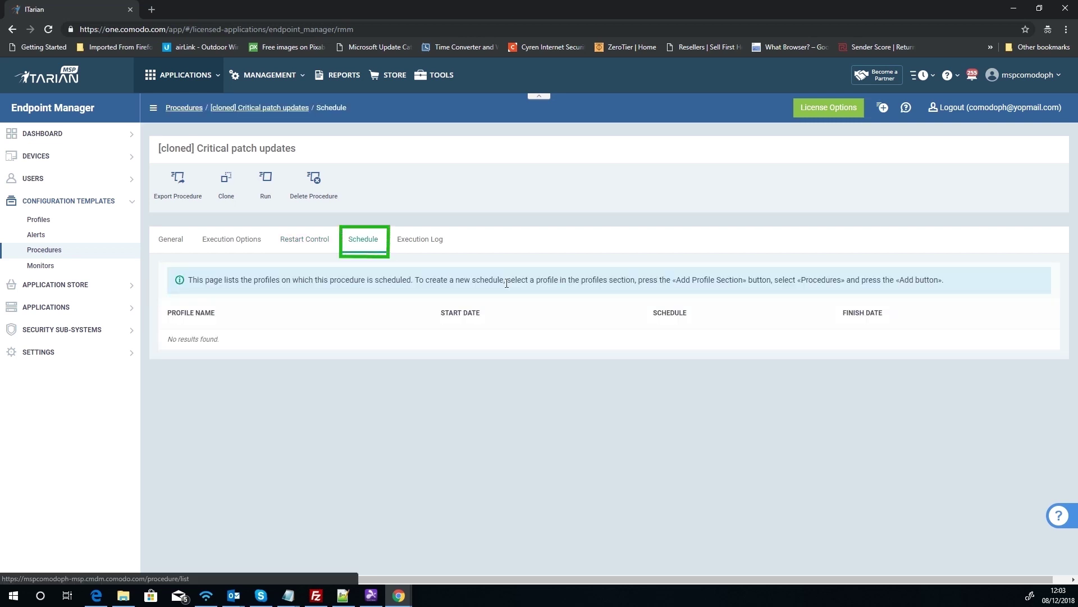
Step: Highlight the scheduling instructions, then go to Configuration Templates > Profiles and open test123
mouse_move(205, 280)
mouse_down()
mouse_move(793, 275)
mouse_move(917, 288)
mouse_up()
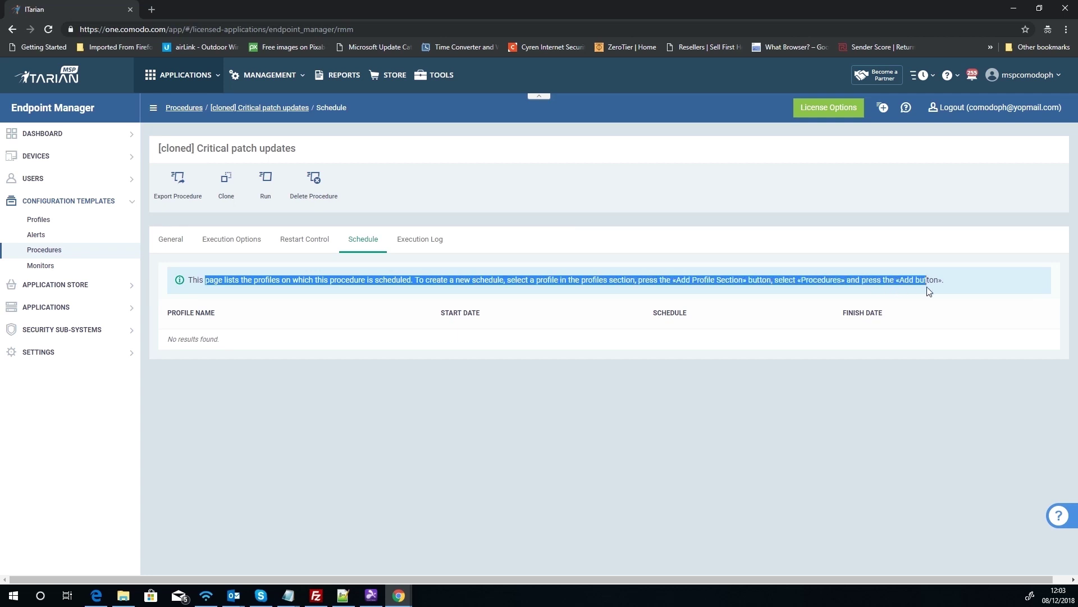
click(441, 297)
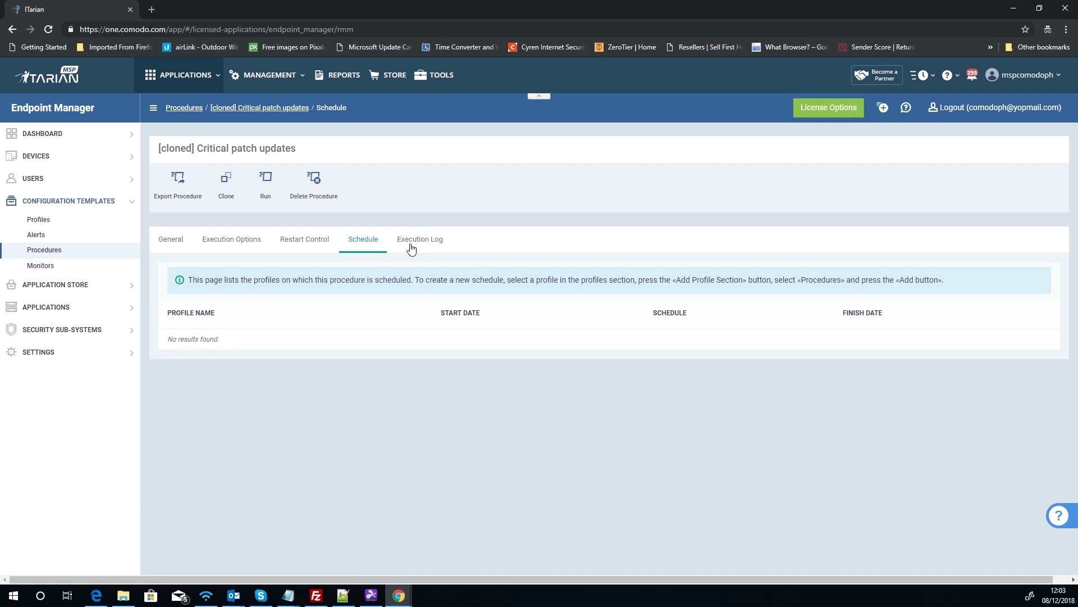
click(50, 220)
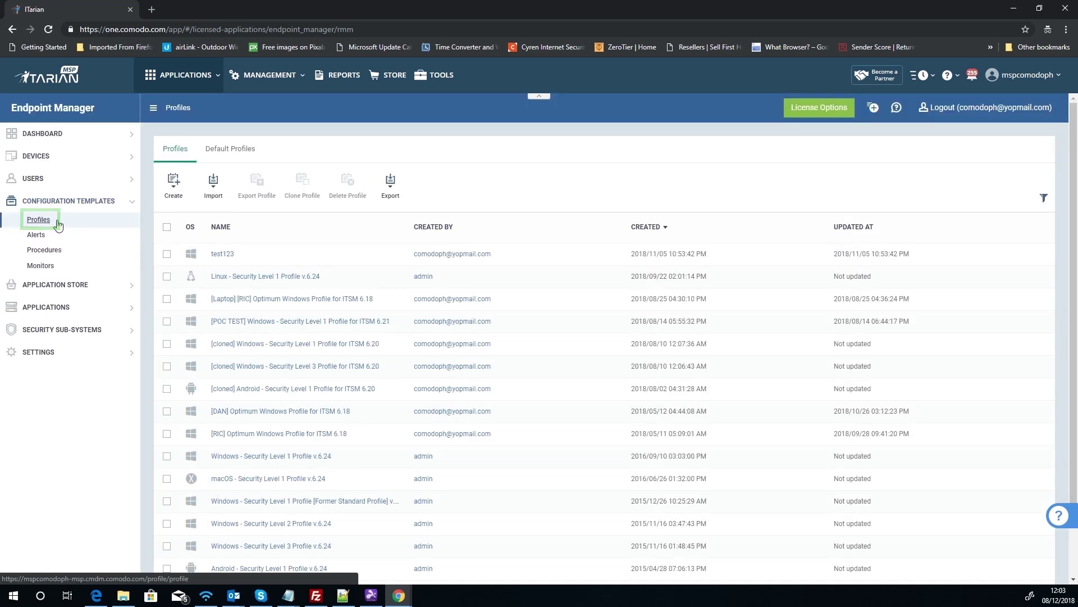
click(221, 257)
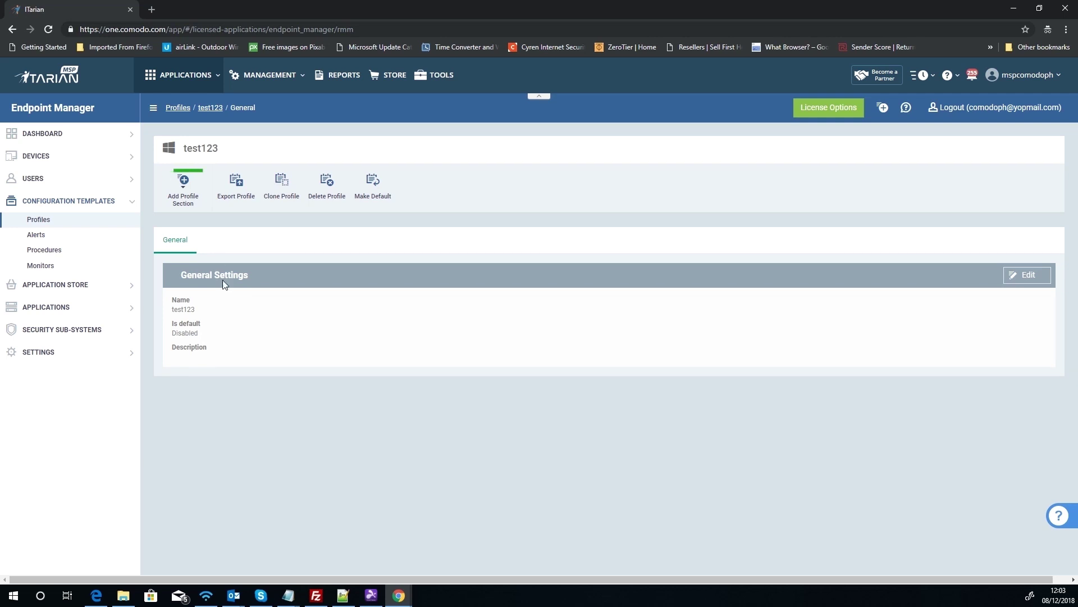
Step: Add a Procedures section to test123 and start adding an existing procedure
click(190, 202)
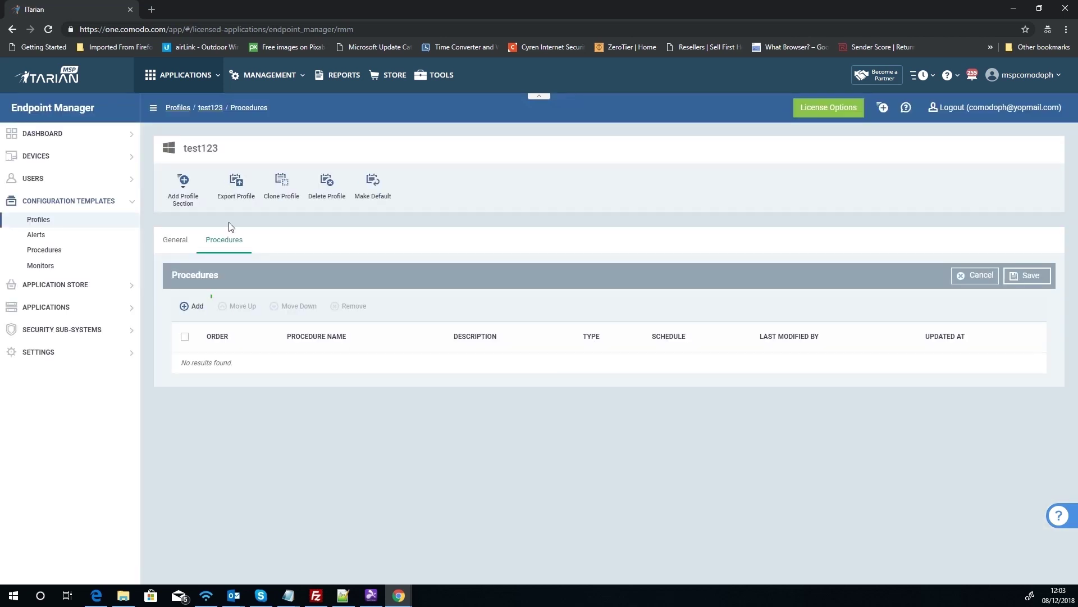
click(196, 308)
Step: Pick Critical patch updates [Patch] via 'crit' and schedule it weekly on Wednesday at 12:00 PM
click(405, 178)
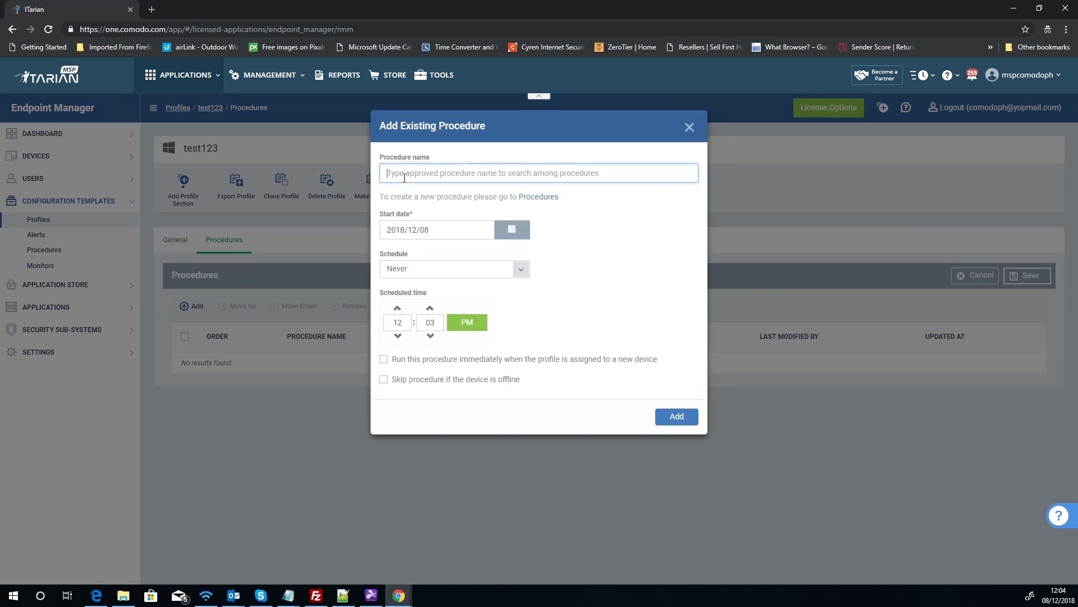
text(crit)
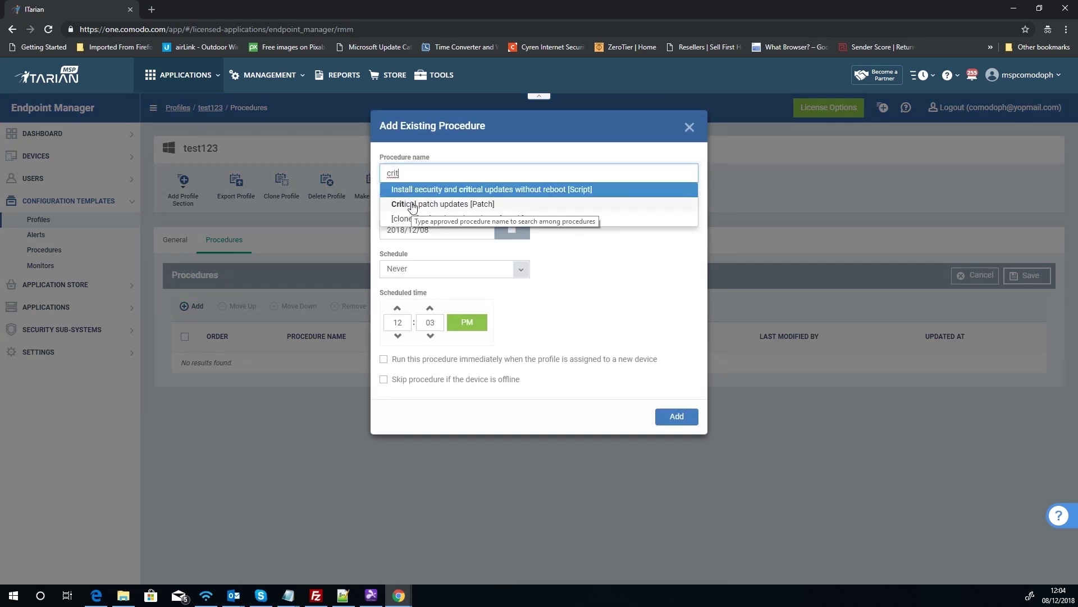
click(413, 205)
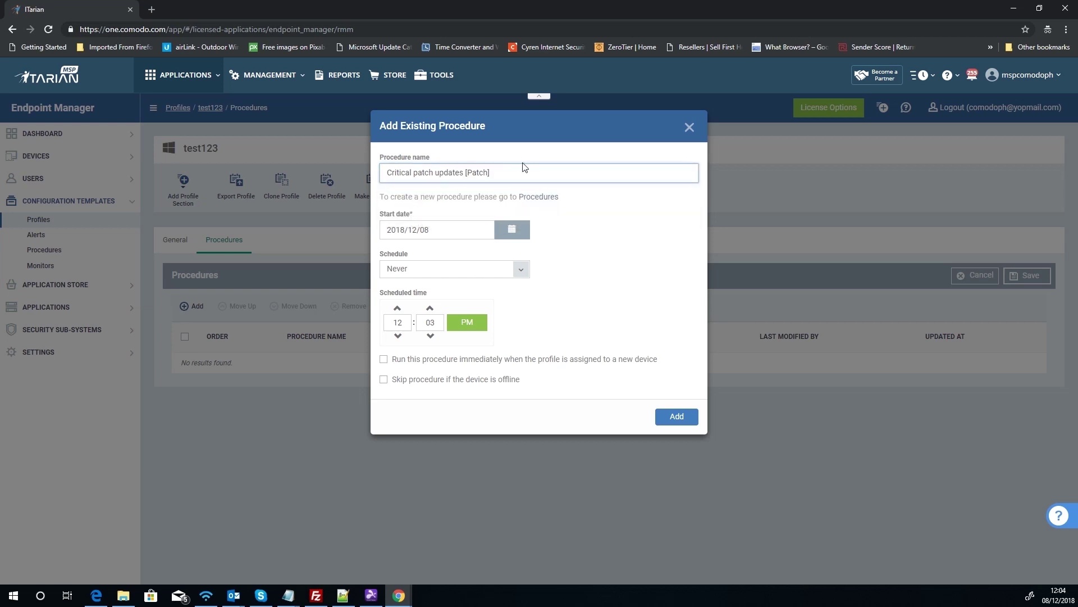
click(521, 269)
click(481, 324)
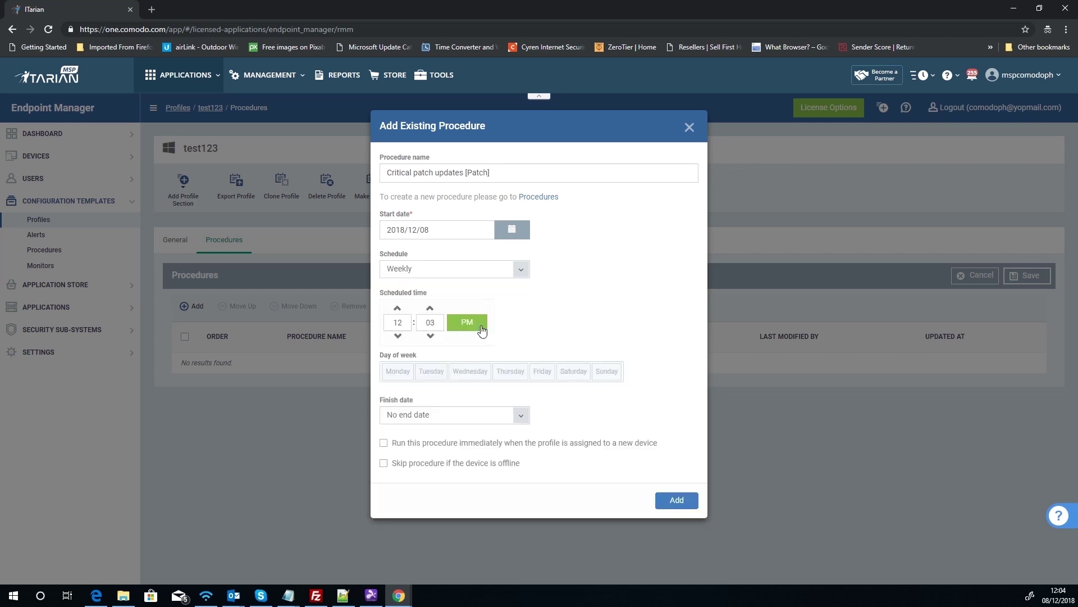
click(469, 375)
click(431, 336)
click(431, 336)
click(431, 336)
Step: Tick Skip procedure if offline and switch to Daily, then close the dialog without adding anything
click(385, 465)
click(499, 272)
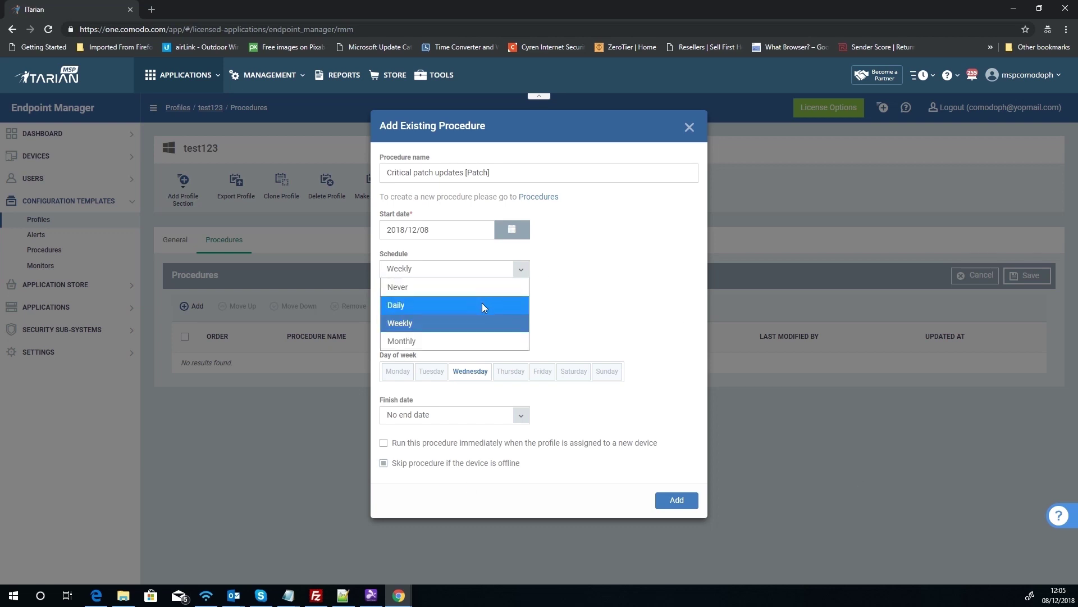
click(484, 307)
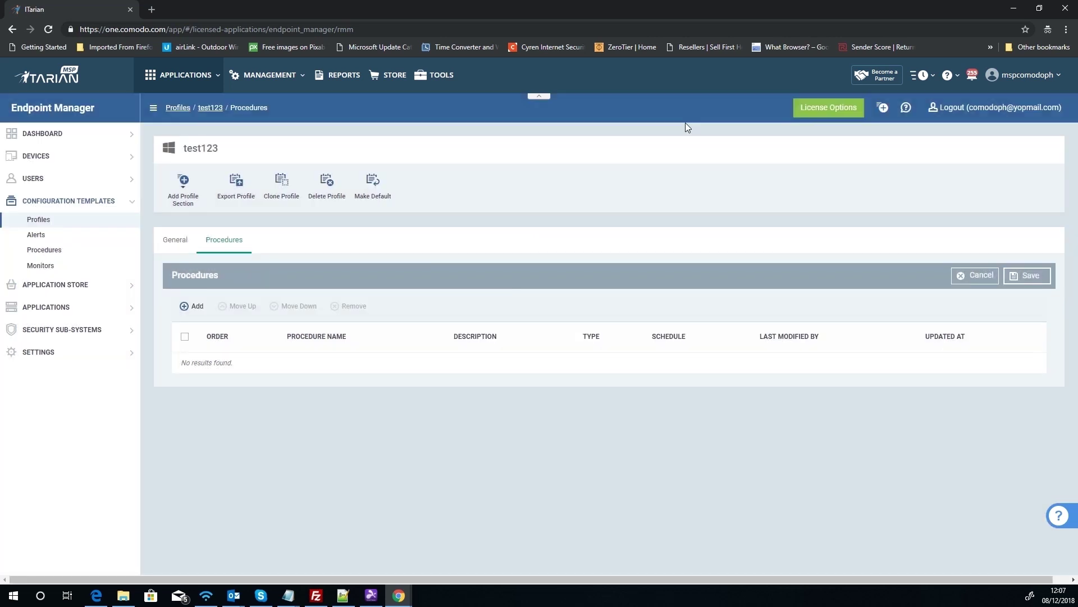
click(688, 127)
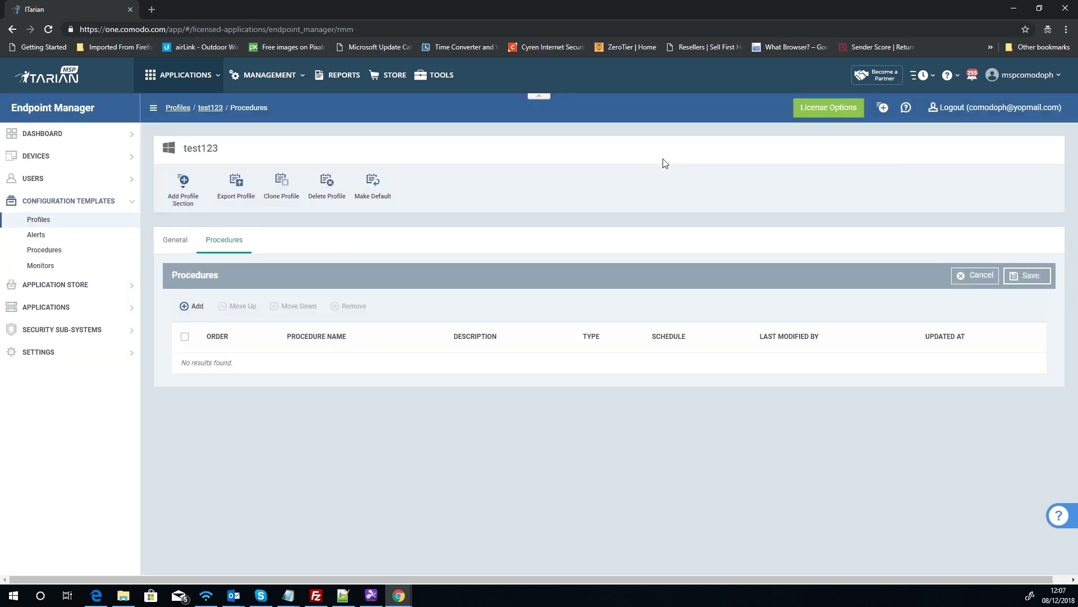